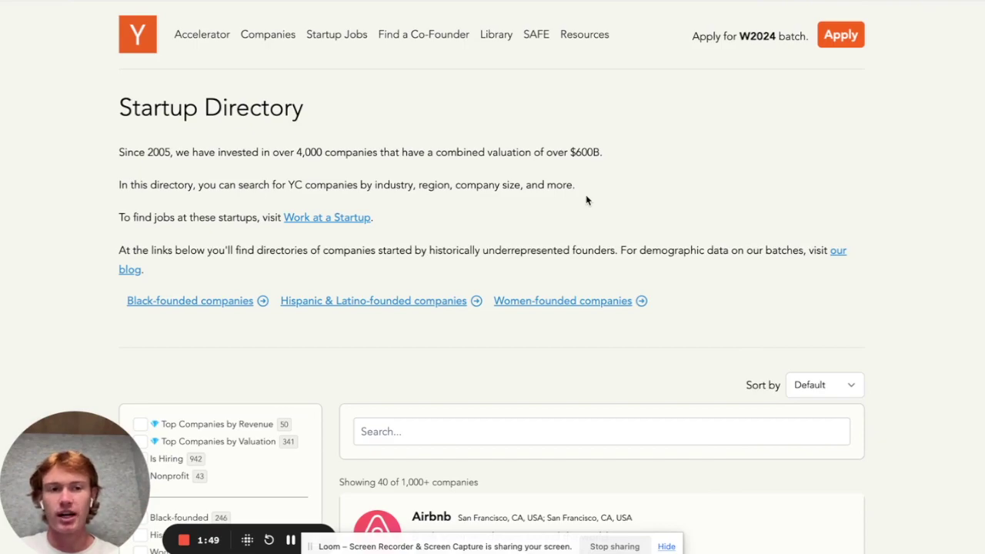
# Step: Open the Clay extension on the YC Startup Directory and load more companies into its mapped lists
pyautogui.click(847, 1)
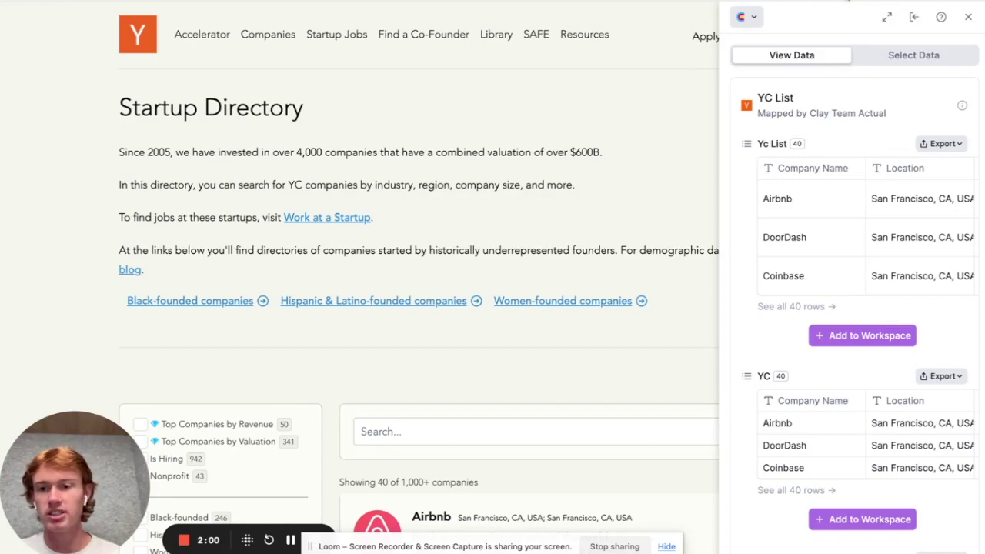
pyautogui.scroll(-5, 882, 374)
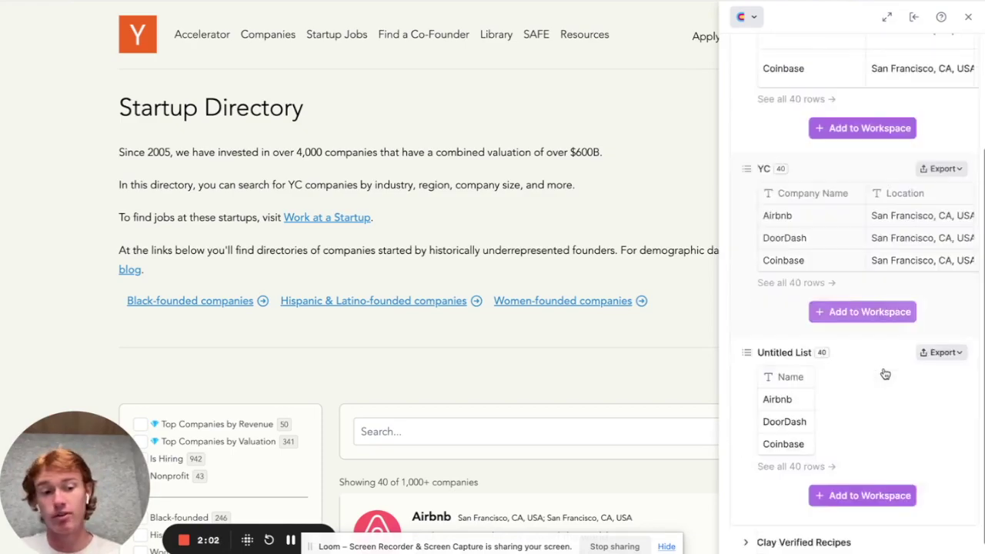
pyautogui.scroll(-15, 559, 279)
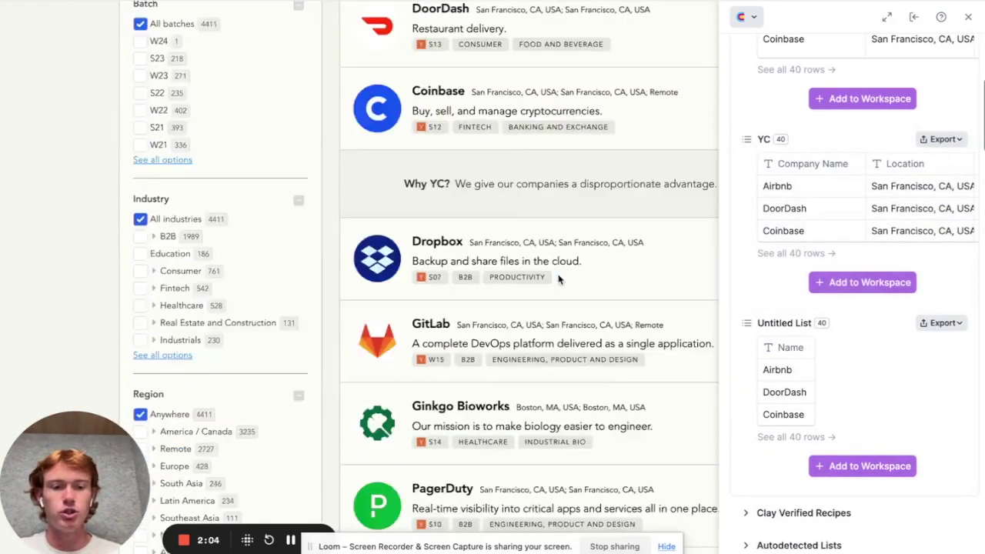
pyautogui.scroll(-20, 561, 279)
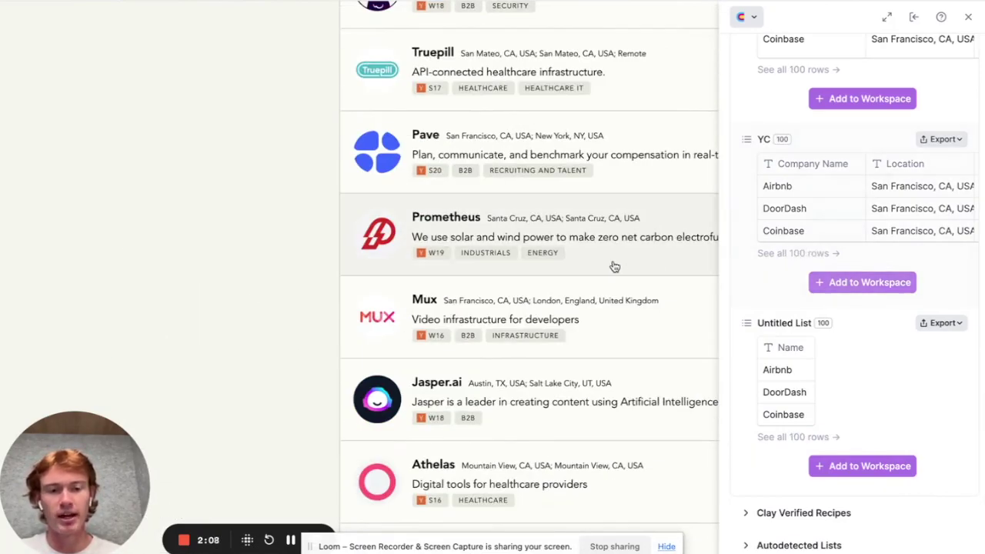
pyautogui.scroll(-5, 649, 262)
pyautogui.scroll(-10, 614, 266)
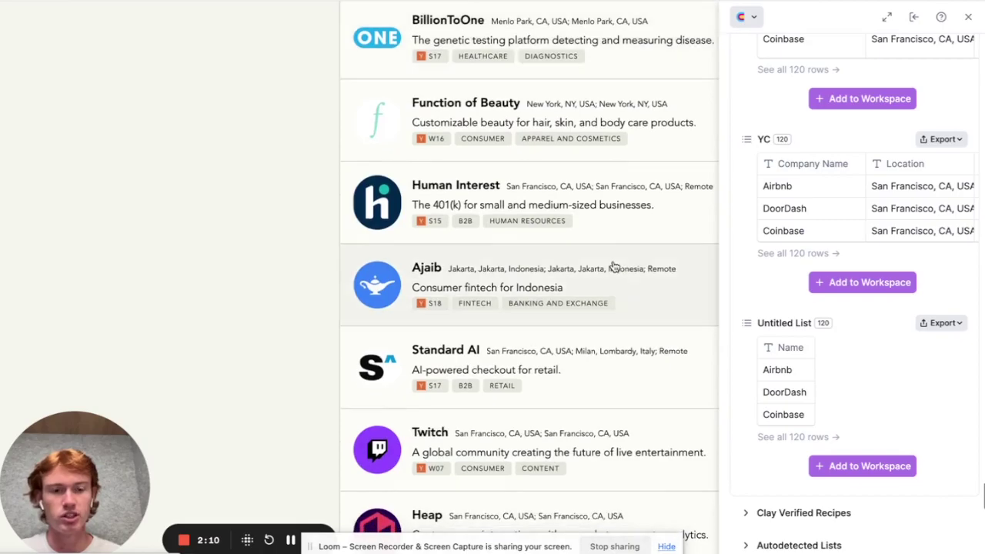
pyautogui.scroll(20, 614, 266)
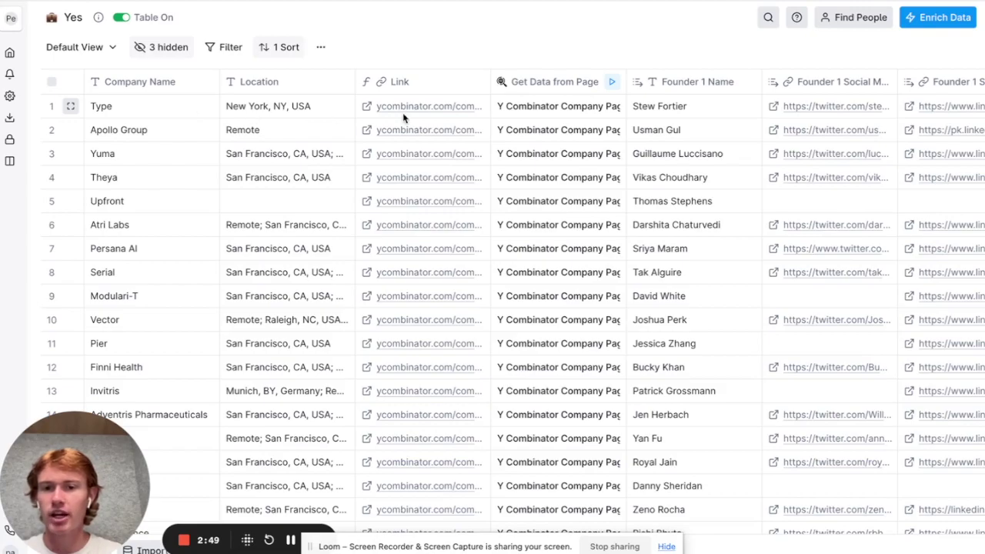
# Step: Look through the company rows of the Yes table in Clay
pyautogui.scroll(-20, 330, 136)
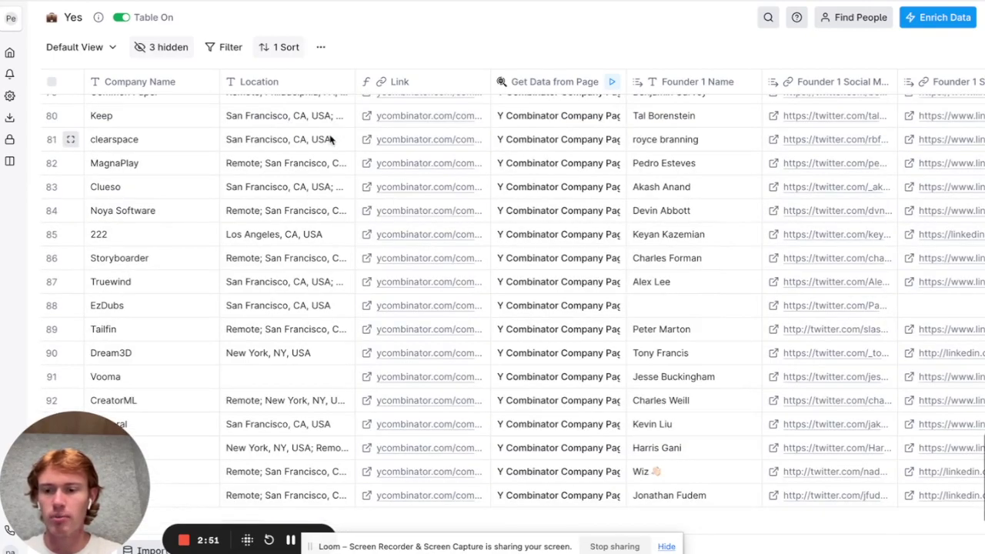
pyautogui.scroll(20, 330, 139)
pyautogui.scroll(3, 330, 140)
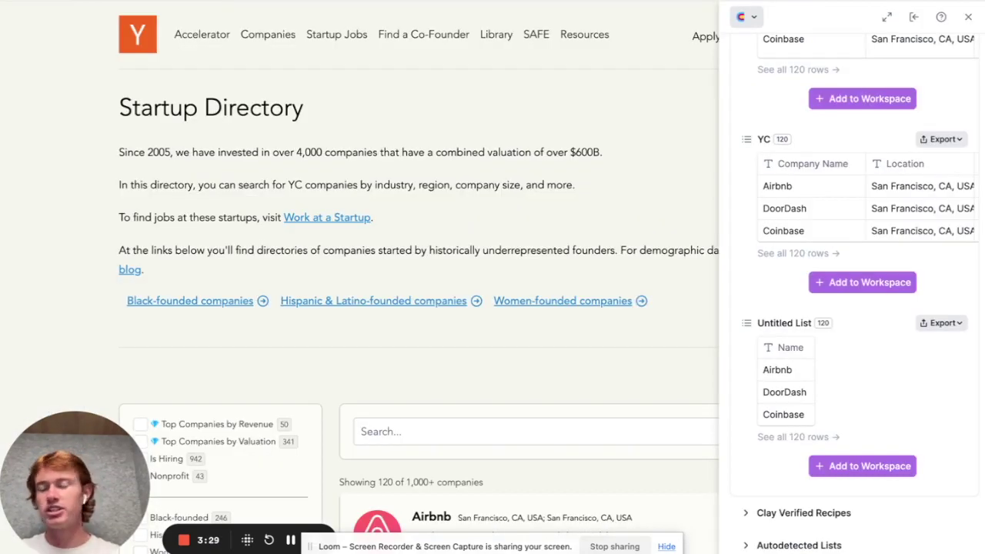
# Step: Open Airbnb's company page from the YC Startup Directory
pyautogui.scroll(-1, 376, 209)
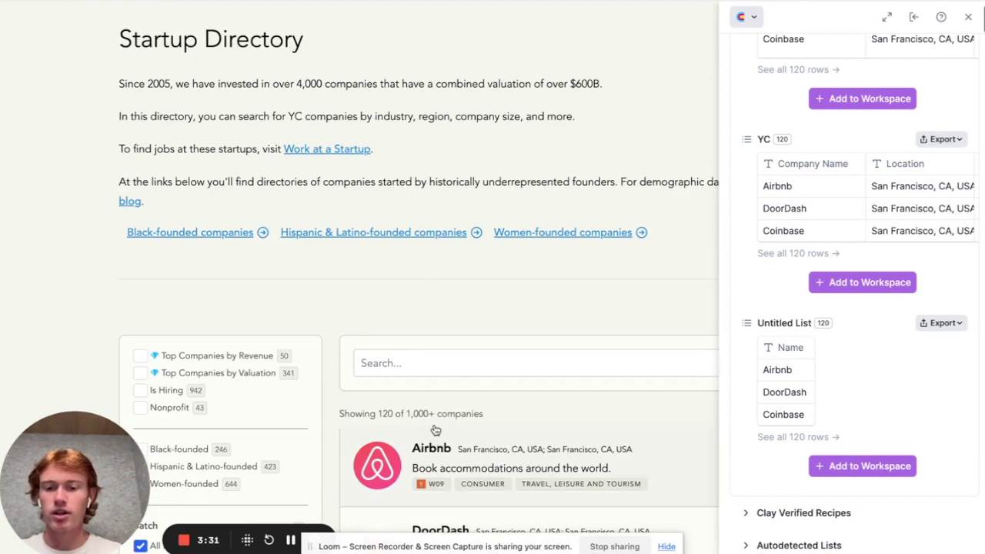
pyautogui.click(435, 454)
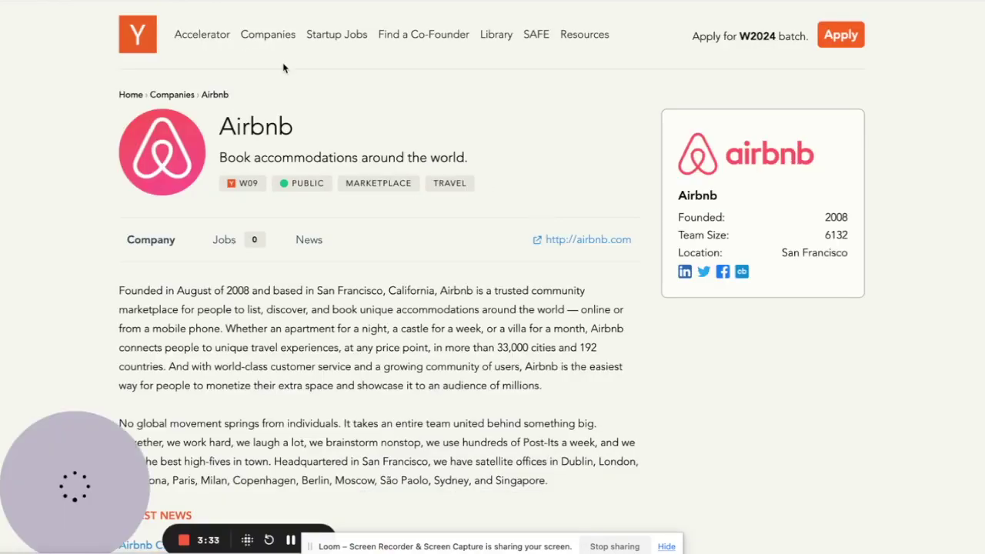
pyautogui.moveTo(222, 40)
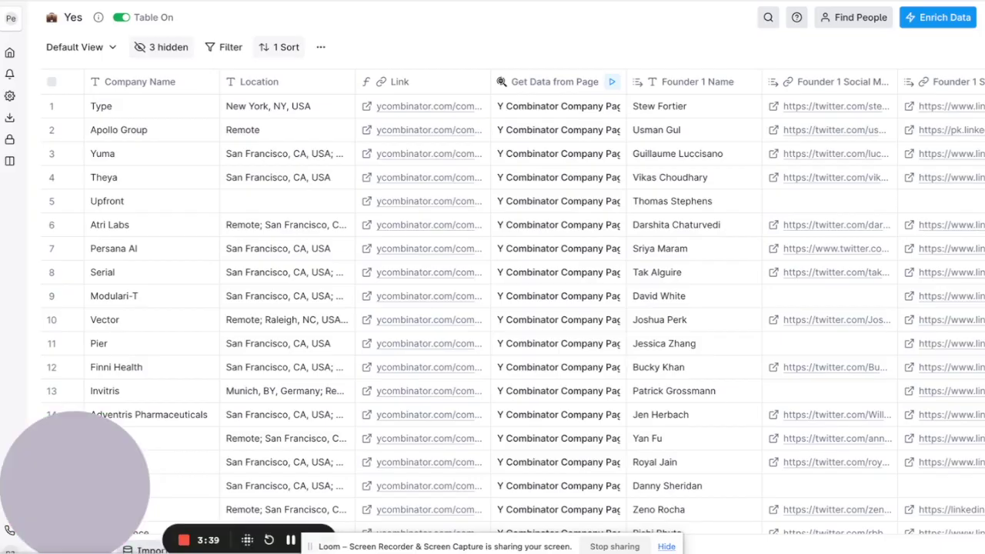
# Step: Review the Link column's URL formula and its full AI prompt in the Formula Generator, and look over the table rows
pyautogui.click(367, 85)
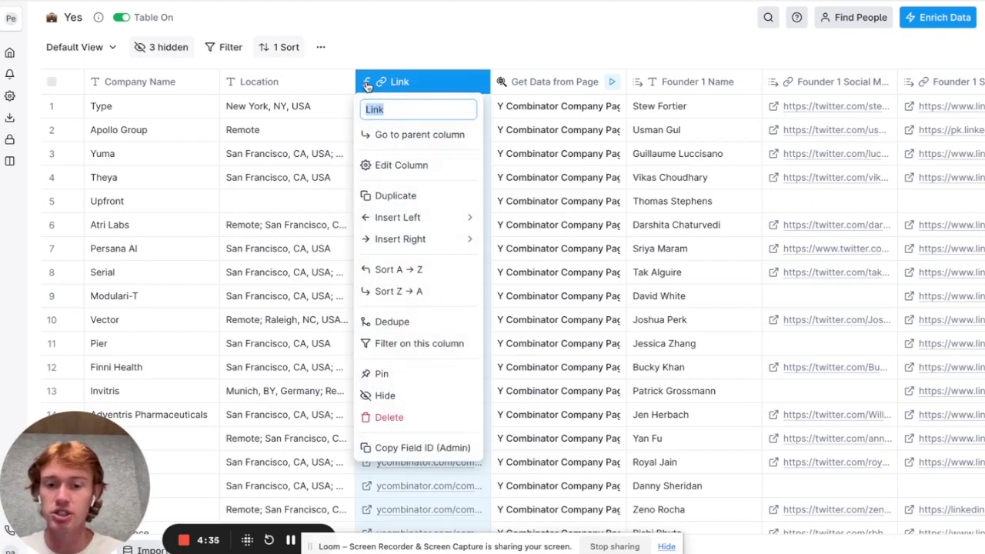
pyautogui.click(415, 165)
pyautogui.click(868, 222)
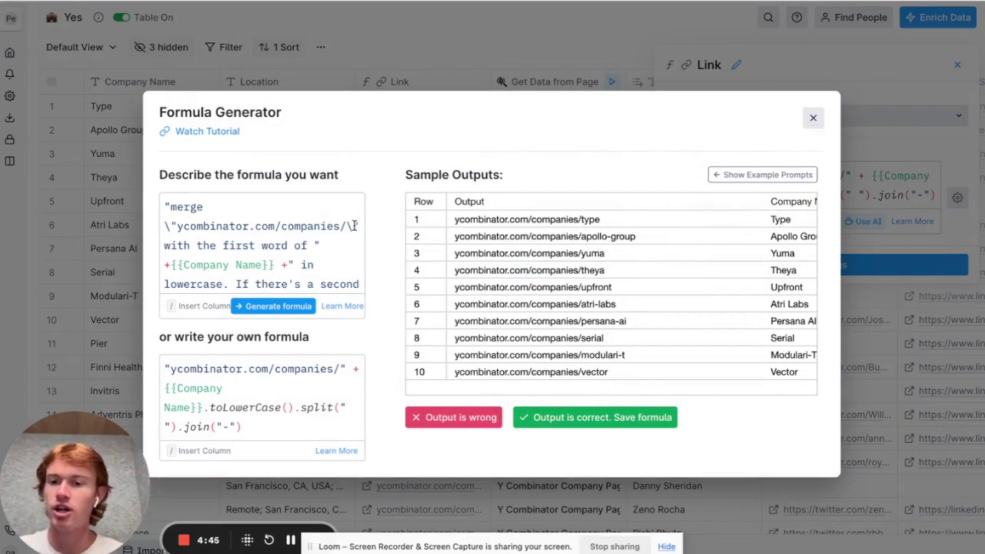
pyautogui.click(279, 264)
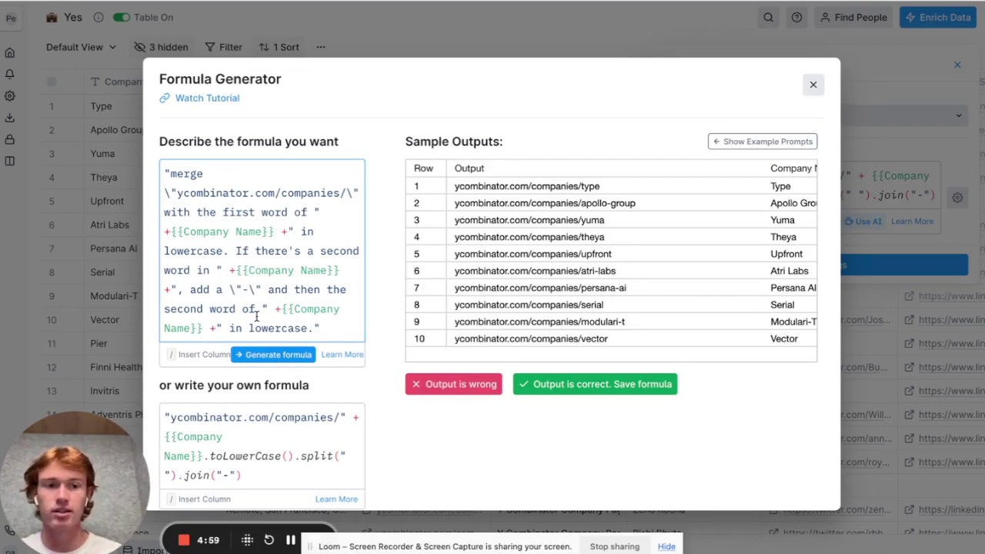
pyautogui.click(813, 85)
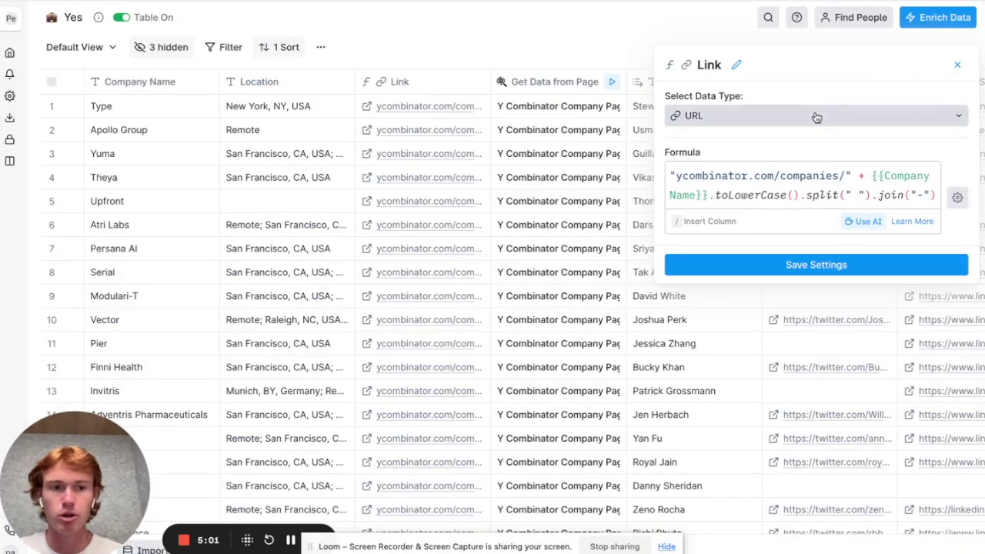
pyautogui.click(957, 64)
pyautogui.scroll(-10, 402, 193)
pyautogui.scroll(10, 402, 198)
pyautogui.hscroll(1, 402, 198)
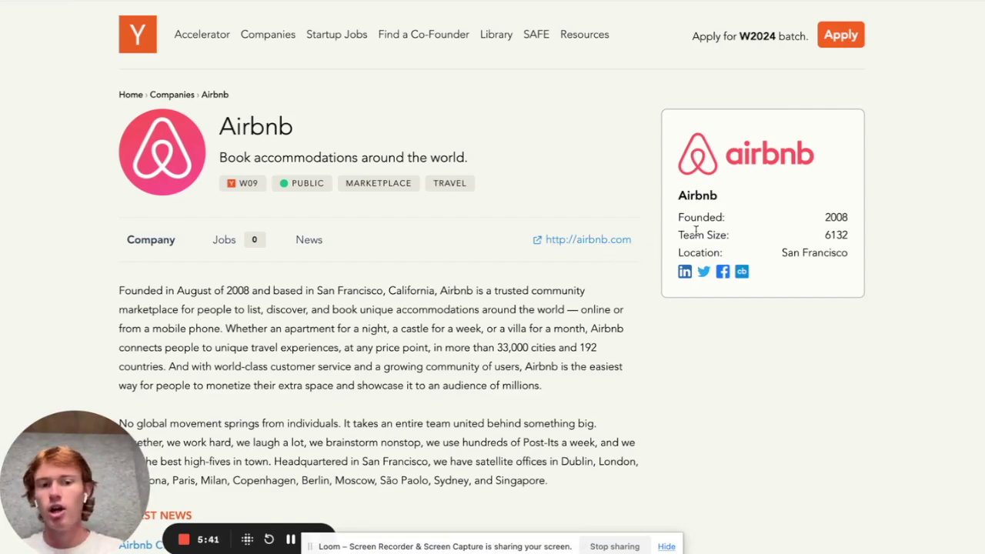
# Step: Examine Airbnb's YC page down to the Active Founders section with the founders' names and social links
pyautogui.scroll(-2, 551, 287)
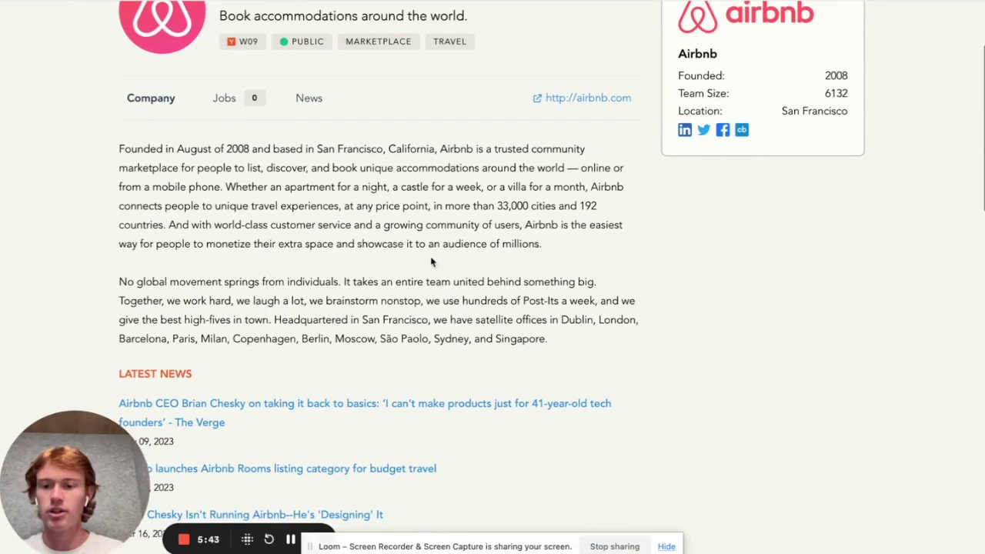
pyautogui.scroll(-1, 414, 290)
pyautogui.scroll(-7, 387, 220)
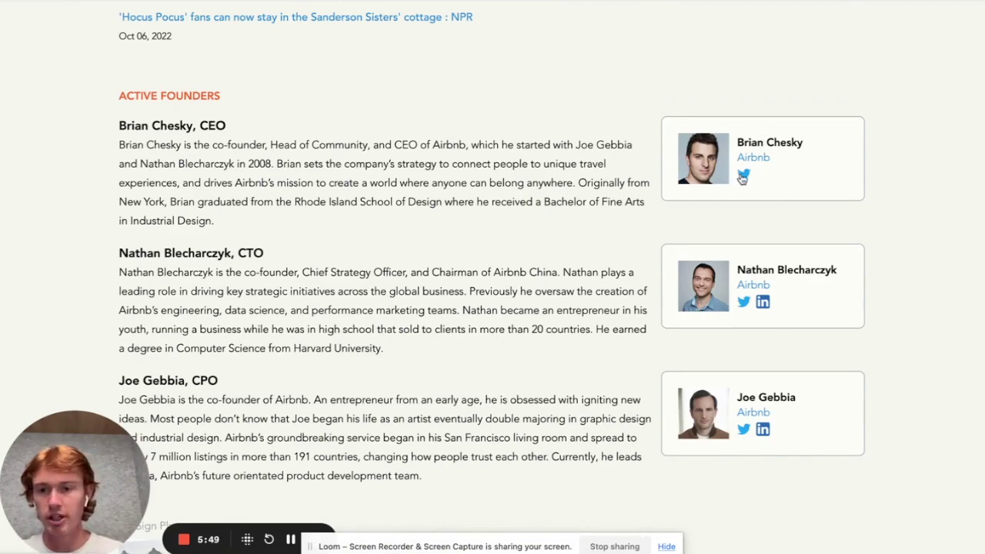
pyautogui.scroll(-4, 478, 218)
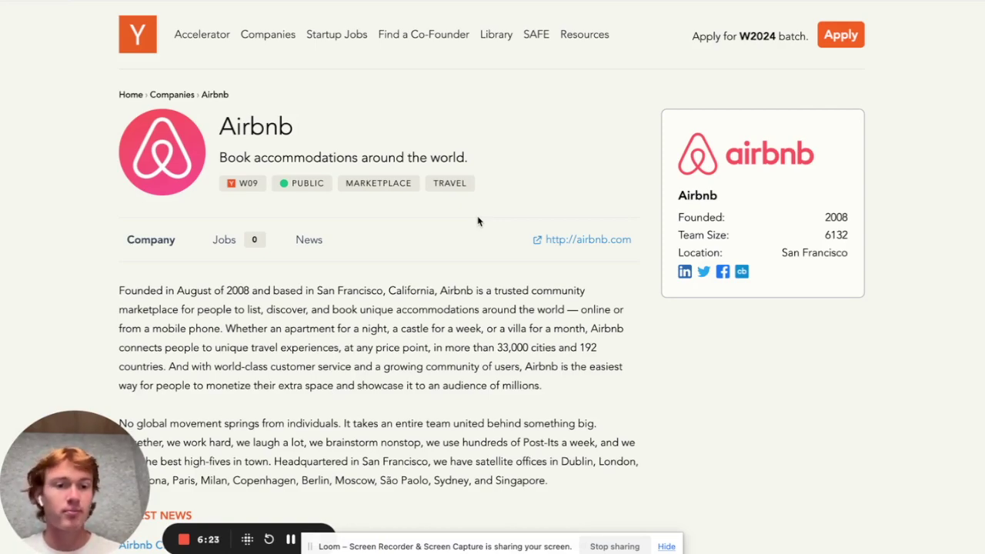
# Step: Open the Clay extension on Airbnb's page and review the attributes mapped by the YC Company recipe
pyautogui.click(824, 2)
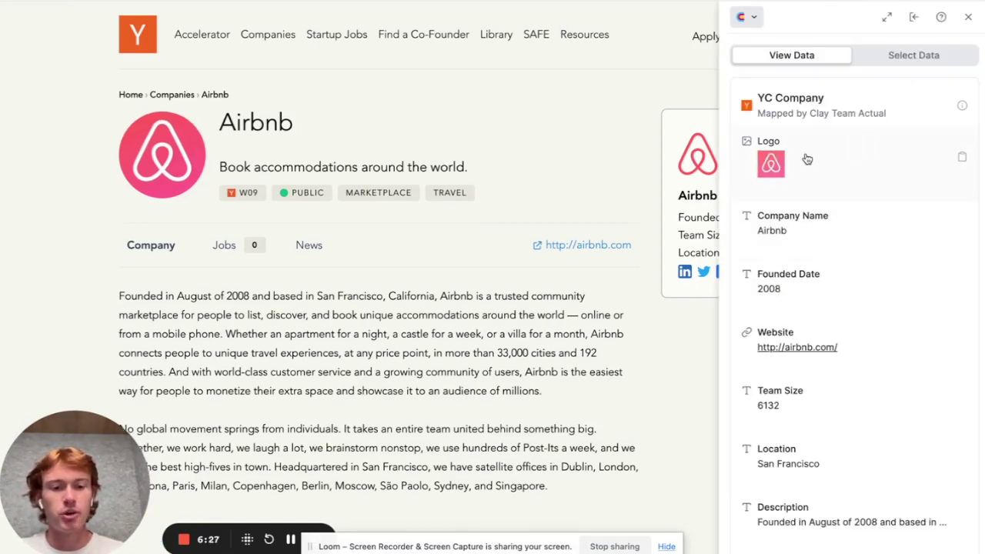
pyautogui.scroll(-1, 805, 158)
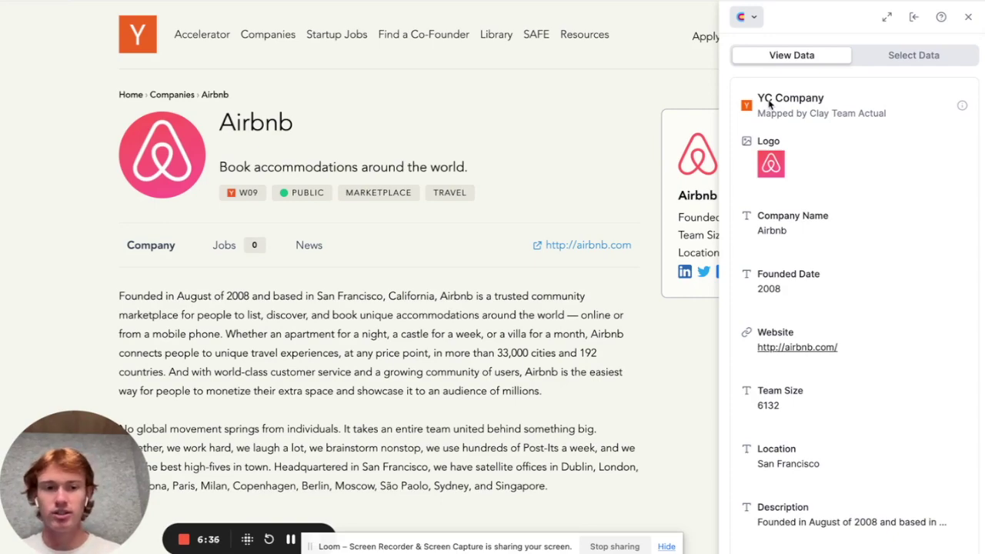
pyautogui.scroll(-3, 806, 208)
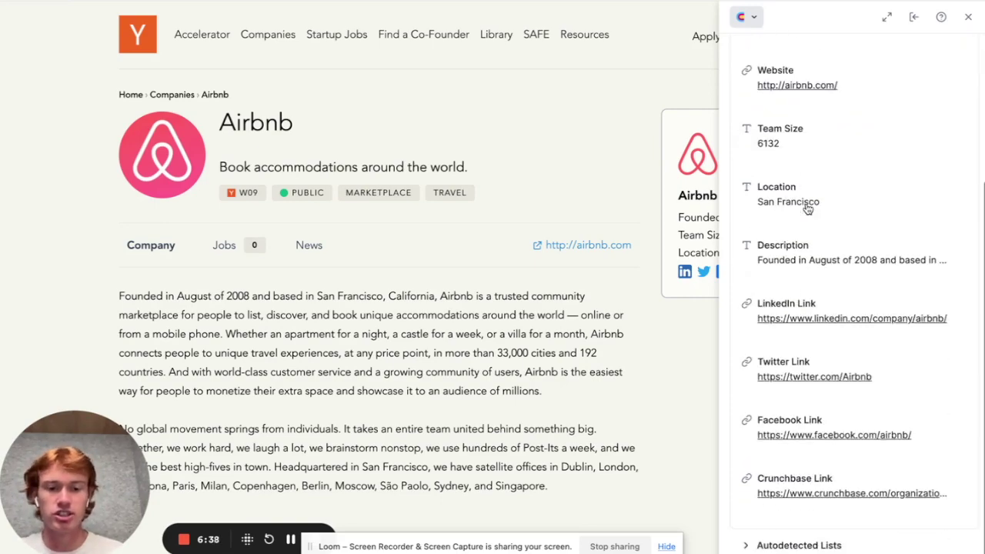
pyautogui.scroll(3, 807, 208)
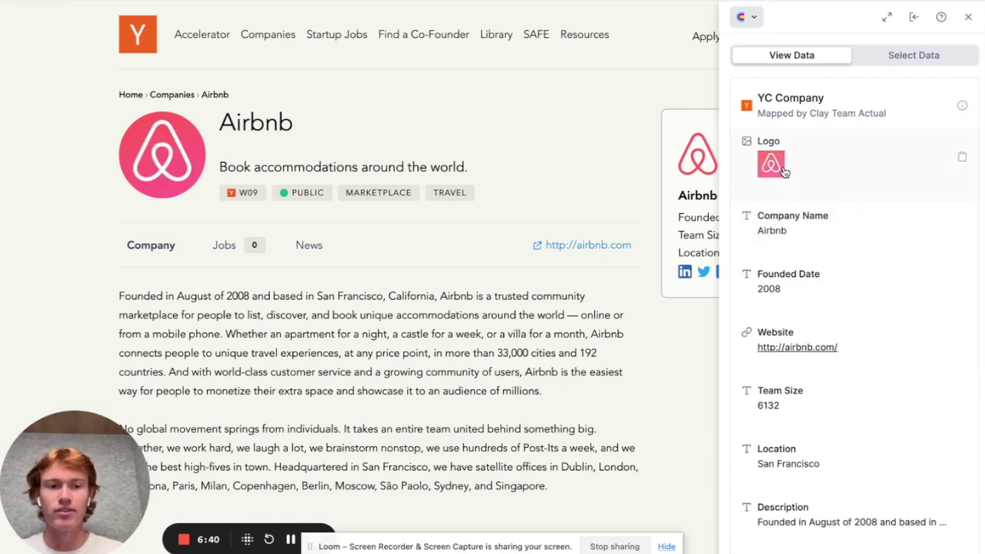
pyautogui.scroll(-1, 803, 222)
pyautogui.scroll(-3, 827, 289)
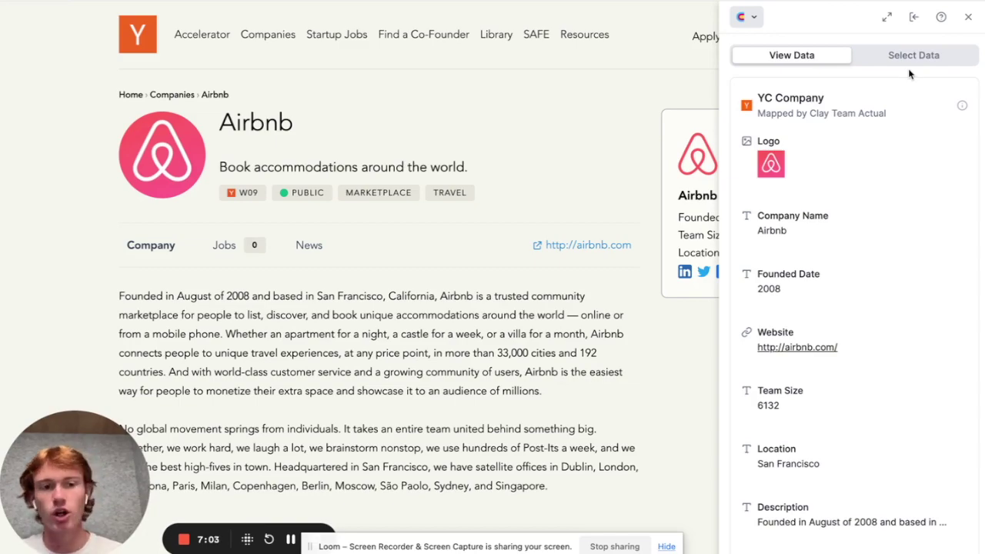
# Step: Add a text attribute named Founder 1 Name to the YC Company recipe, taken from the first active founder's name on the page
pyautogui.click(906, 56)
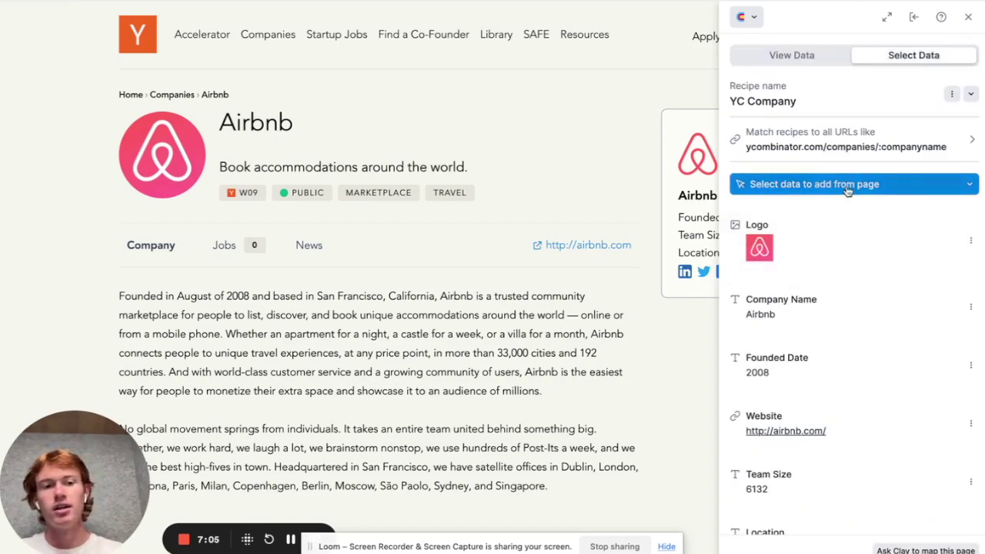
pyautogui.click(846, 191)
pyautogui.click(850, 189)
pyautogui.scroll(-10, 589, 304)
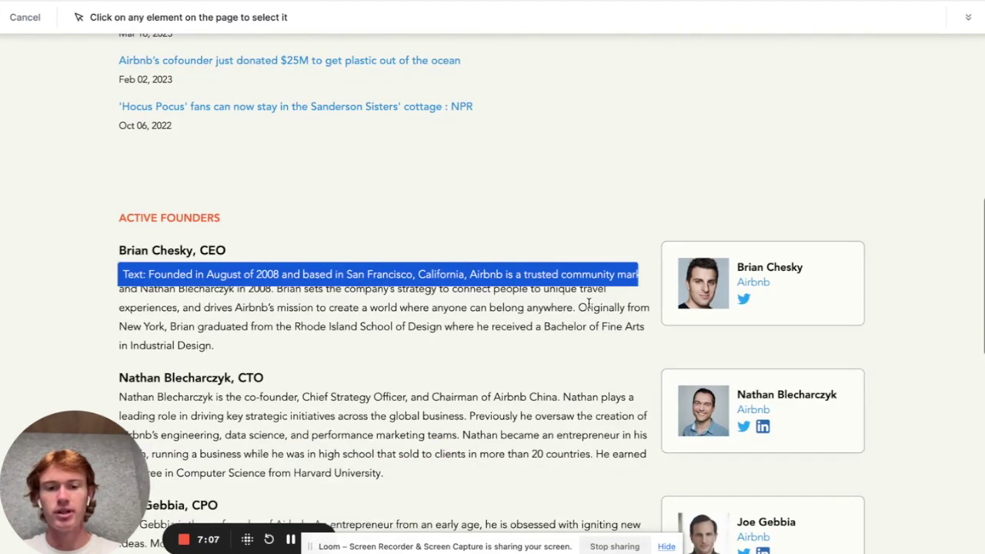
pyautogui.scroll(-1, 589, 304)
pyautogui.click(770, 237)
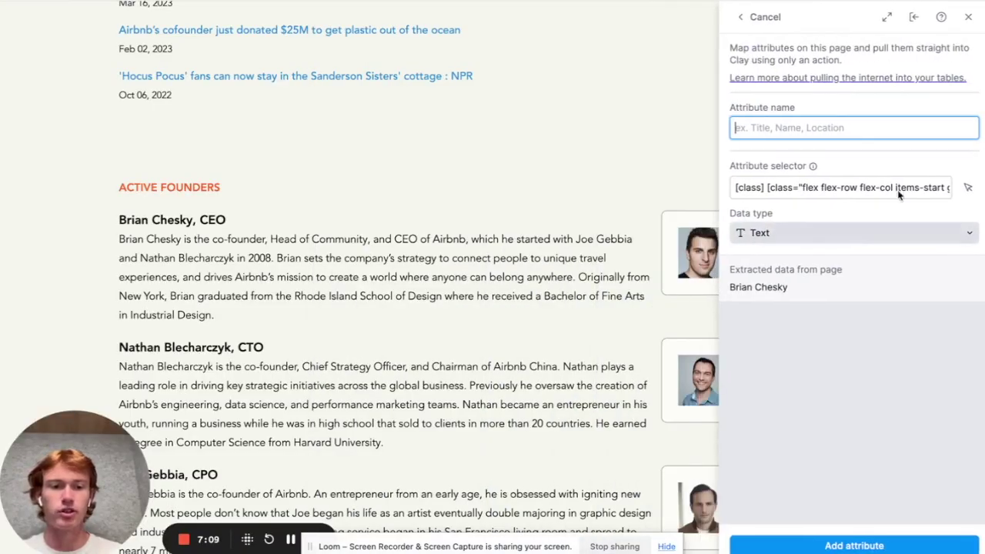
pyautogui.write('Founder 1 Name')
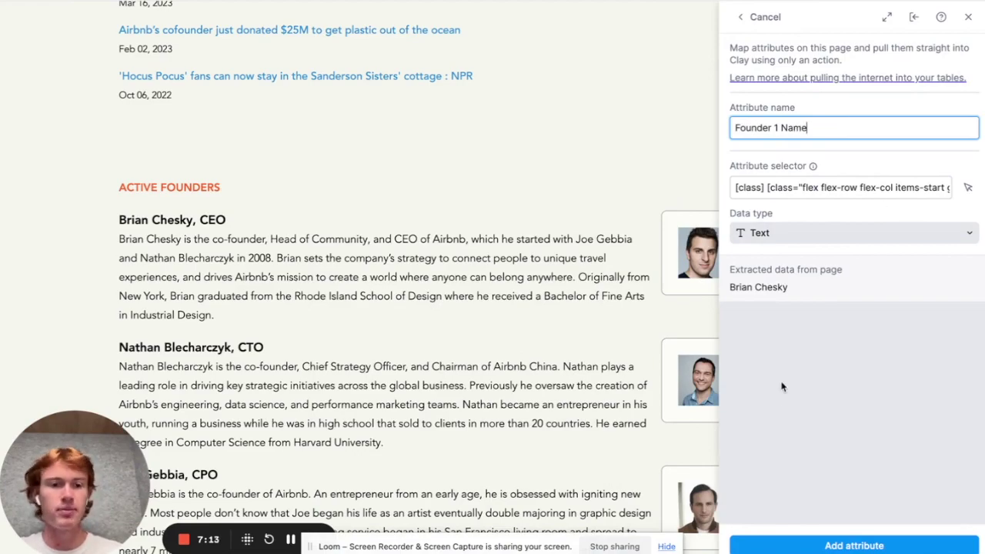
pyautogui.click(850, 545)
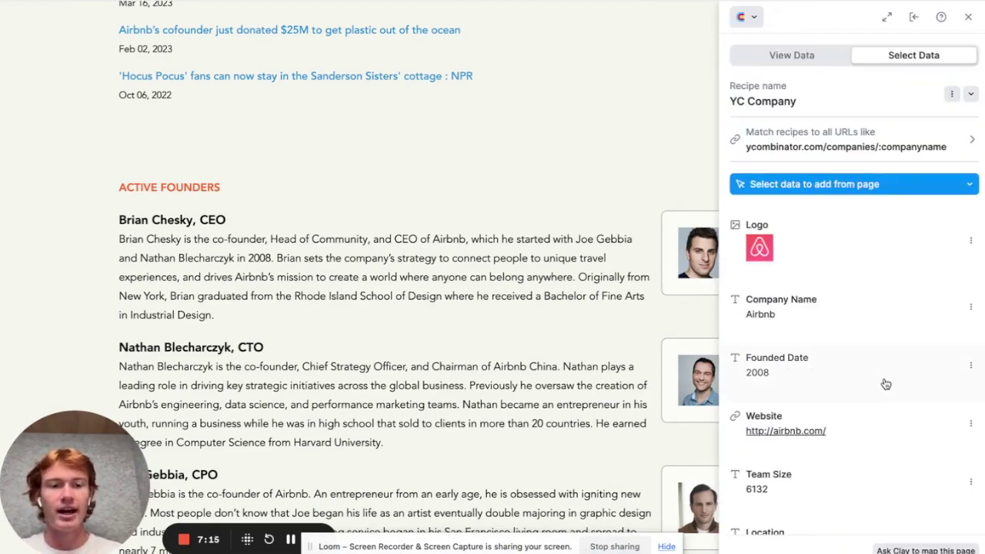
pyautogui.scroll(-5, 882, 380)
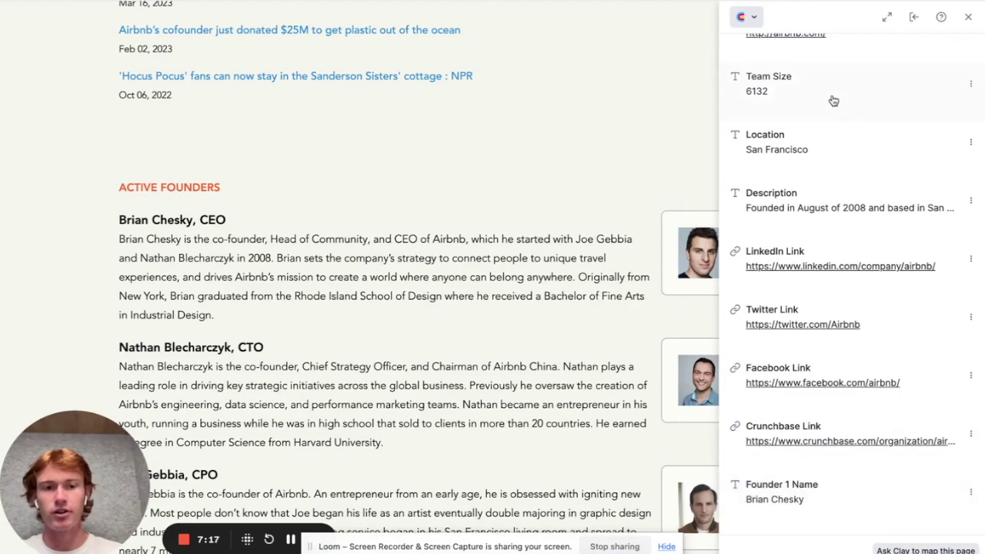
pyautogui.scroll(5, 806, 100)
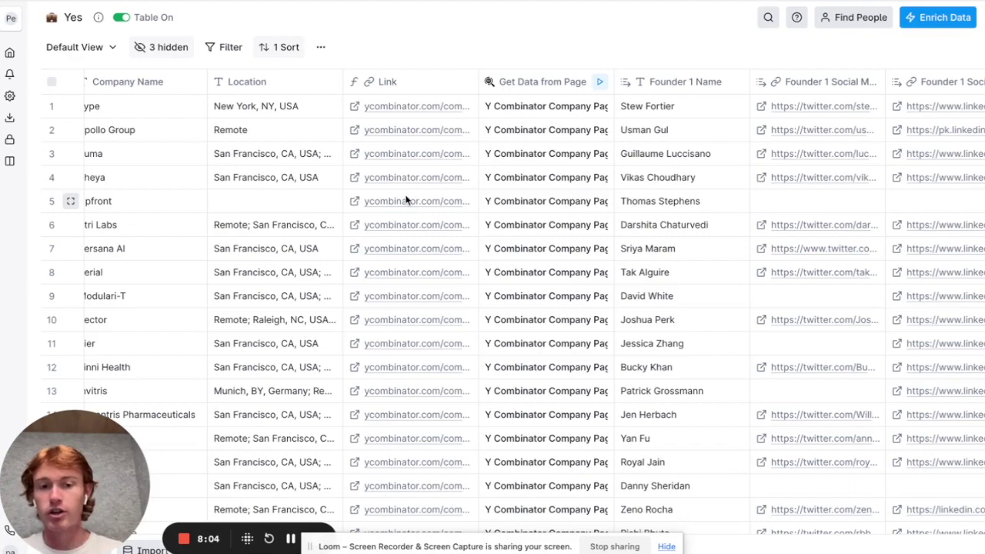
# Step: Check the URL input of the Get Data from Page column and open the cell details of the Type company's scraped page
pyautogui.hscroll(-1, 423, 198)
pyautogui.click(557, 87)
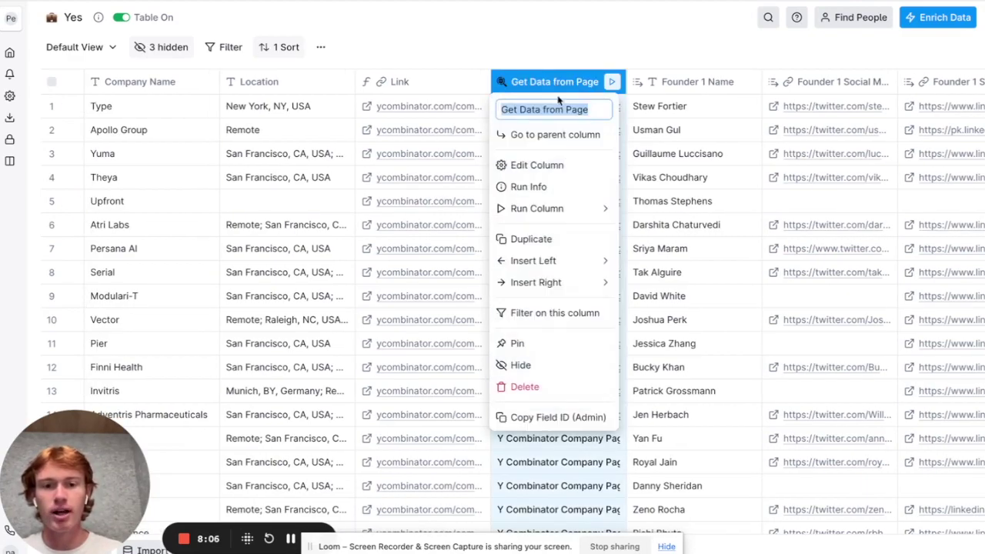
pyautogui.click(552, 163)
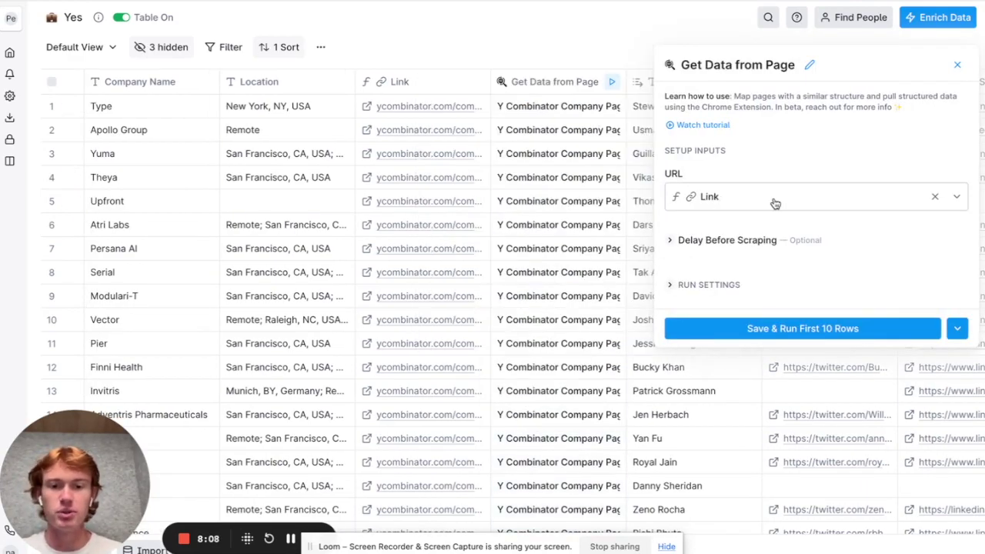
pyautogui.click(957, 67)
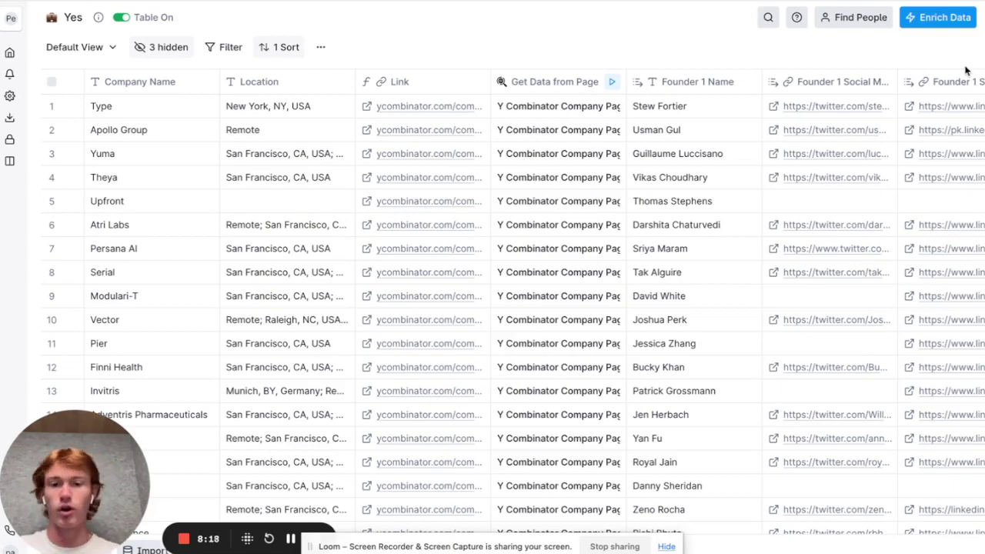
pyautogui.click(551, 107)
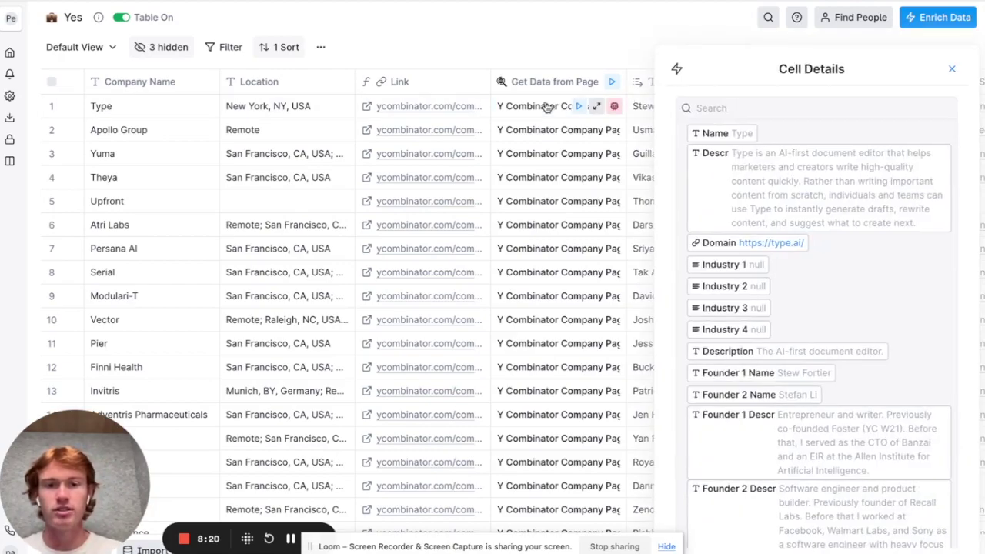
# Step: Review the Type company's scraped page attributes down to the founders' social links, and close the cell details
pyautogui.scroll(-4, 808, 220)
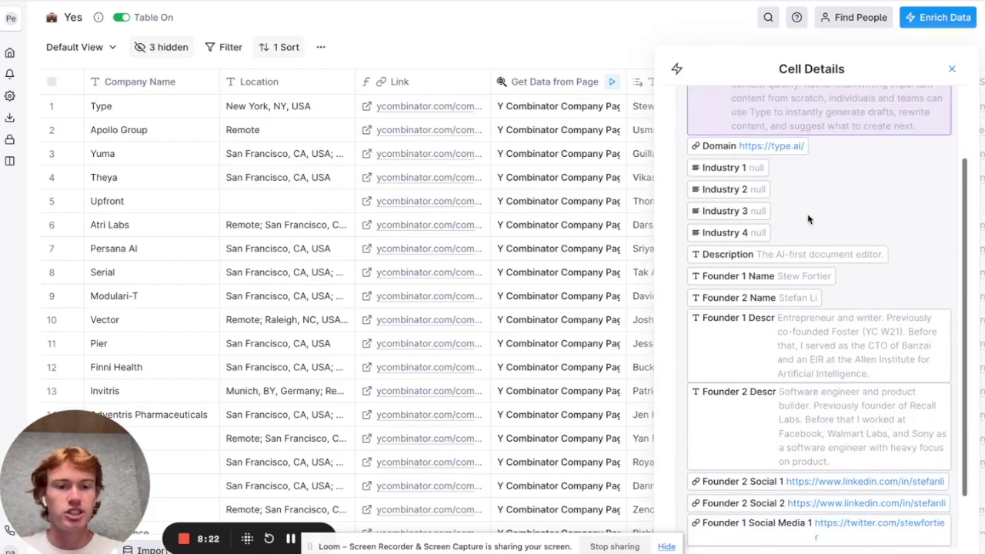
pyautogui.scroll(1, 808, 220)
pyautogui.scroll(-1, 808, 220)
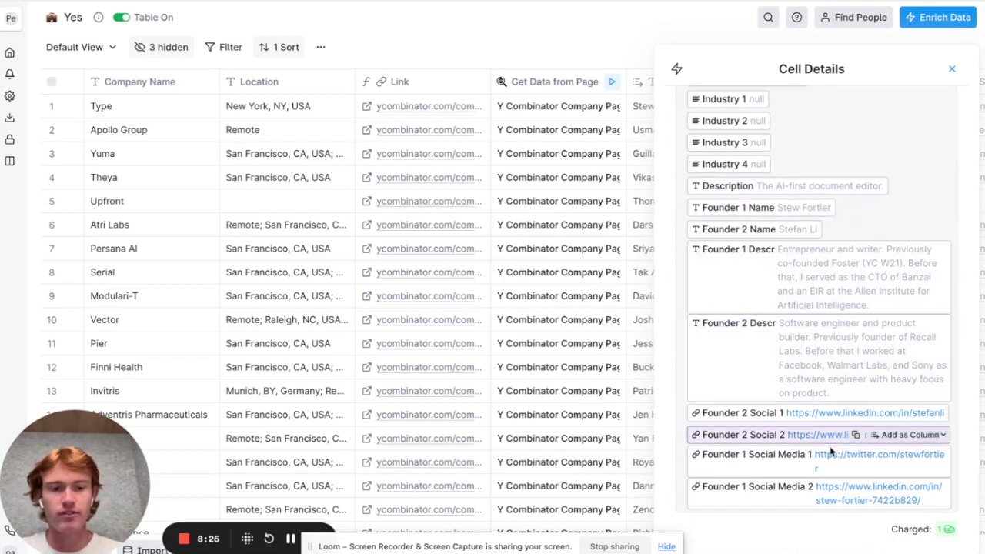
pyautogui.scroll(4, 868, 433)
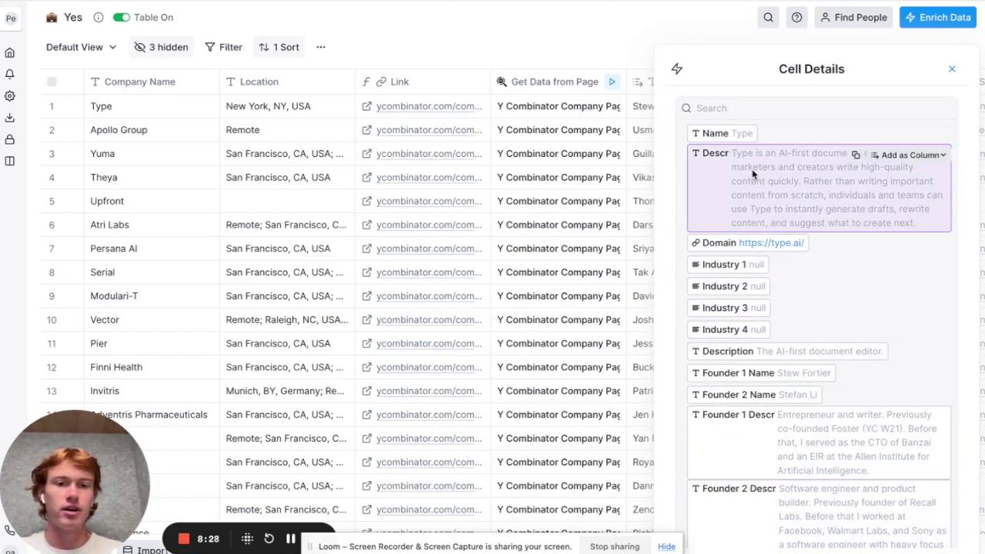
pyautogui.click(953, 70)
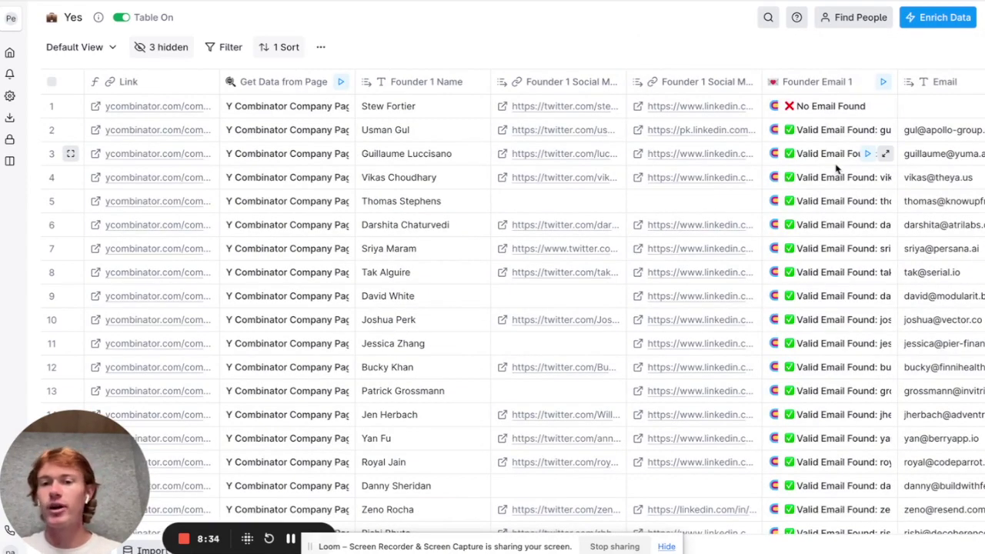
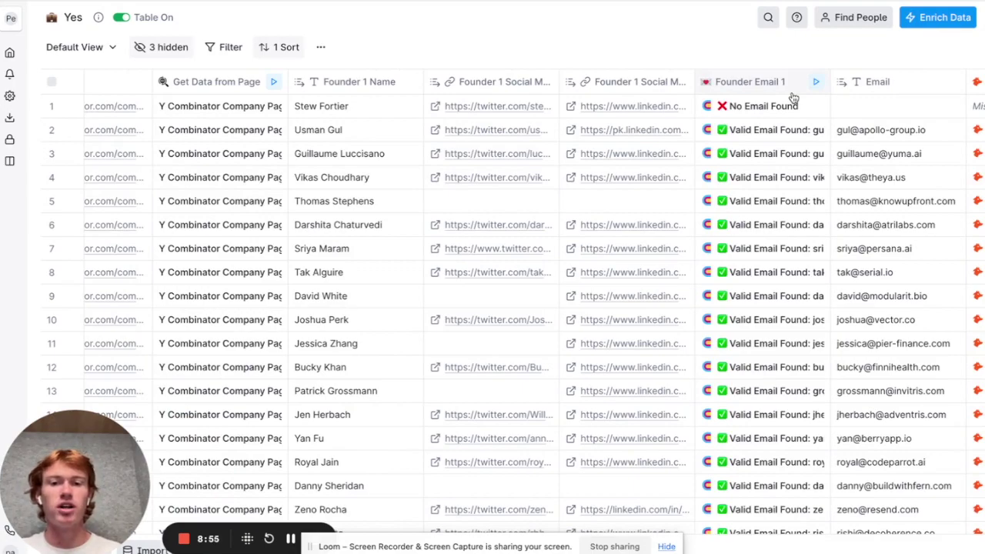
# Step: Check the Founder Email 1 column's Findymail settings, including its API key account, Full Name and Company Domain inputs
pyautogui.hscroll(3, 589, 139)
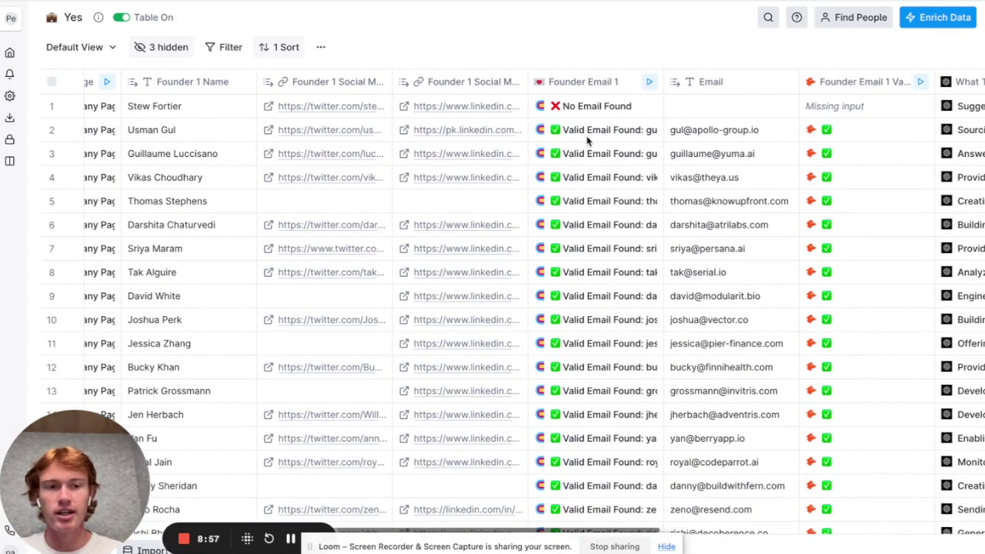
pyautogui.hscroll(-1, 570, 140)
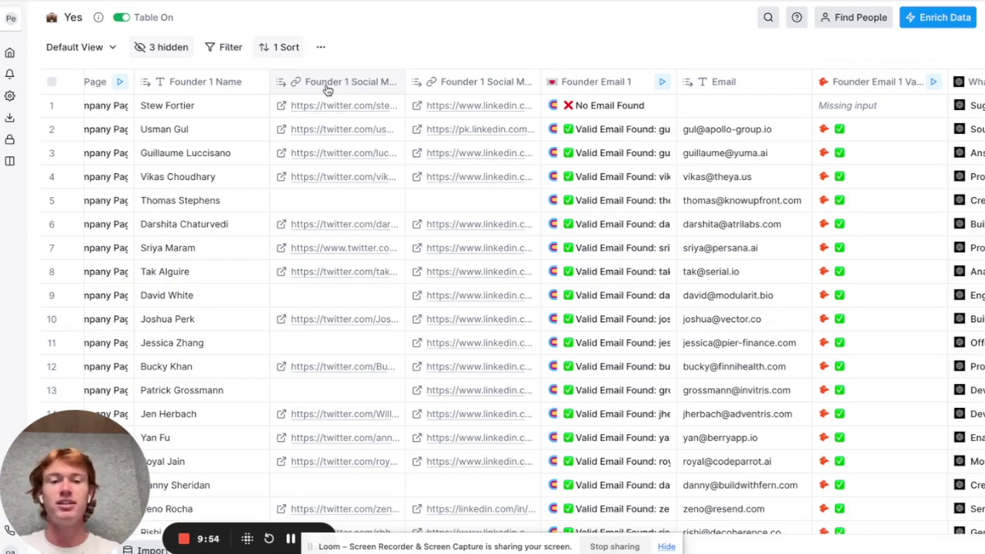
pyautogui.hscroll(6, 604, 138)
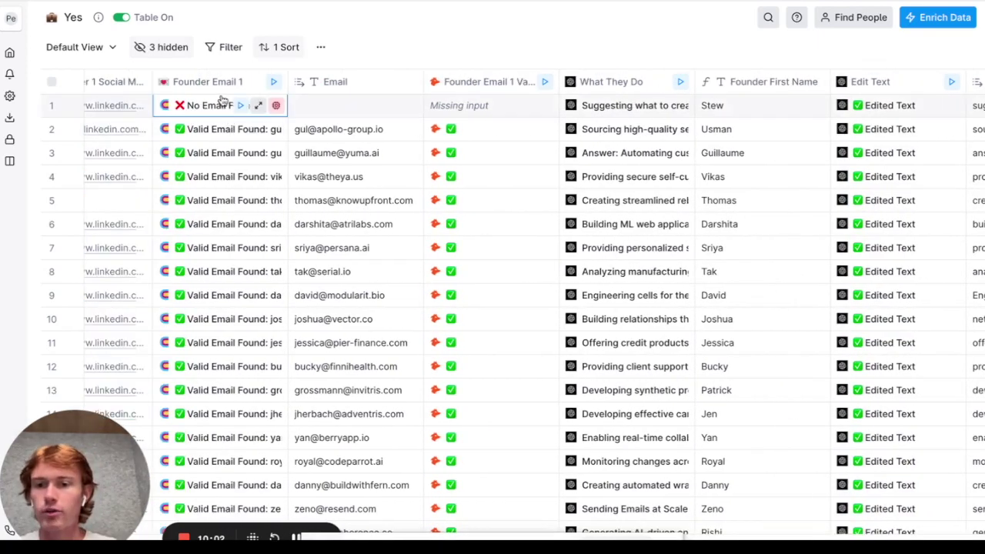
pyautogui.click(220, 103)
pyautogui.click(220, 80)
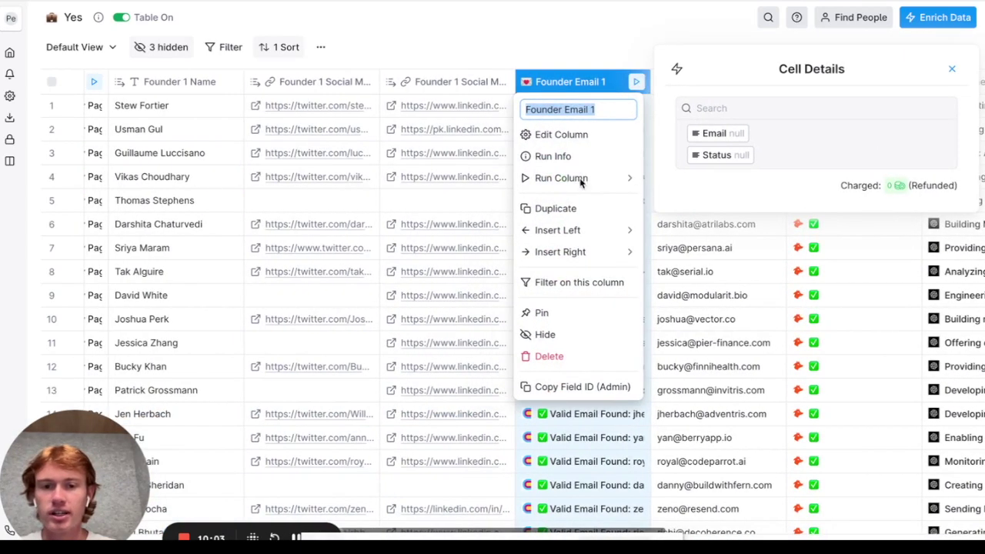
pyautogui.click(593, 136)
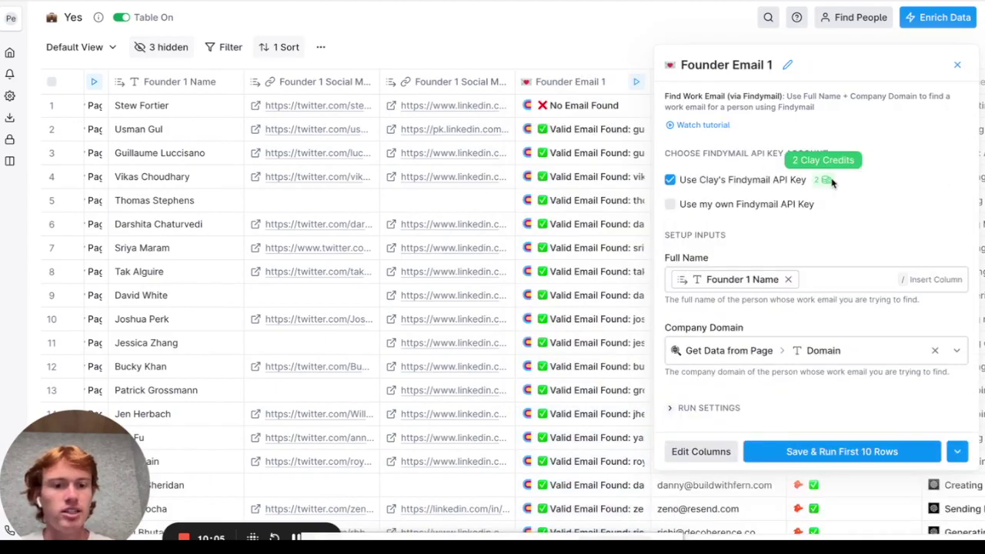
pyautogui.moveTo(788, 286)
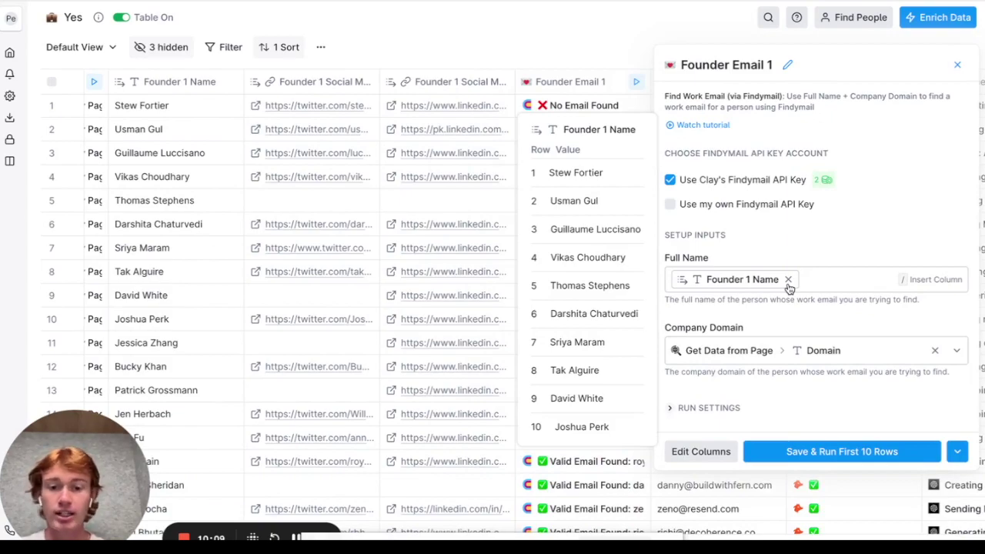
pyautogui.click(957, 64)
# Step: Examine the found founder emails and inspect the Founder Email 1 Valid column and one of its cells
pyautogui.hscroll(2, 781, 188)
pyautogui.scroll(-9, 627, 220)
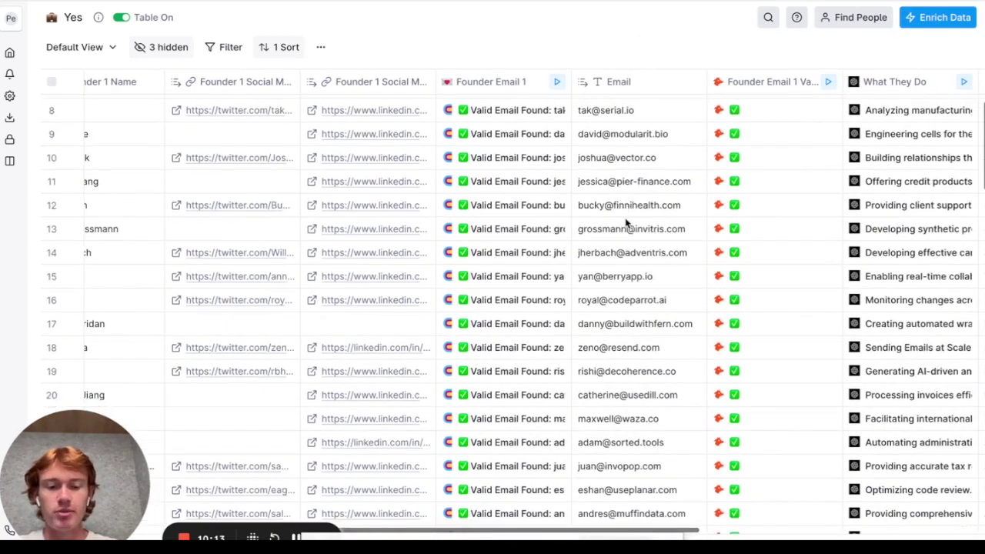
pyautogui.scroll(-5, 626, 223)
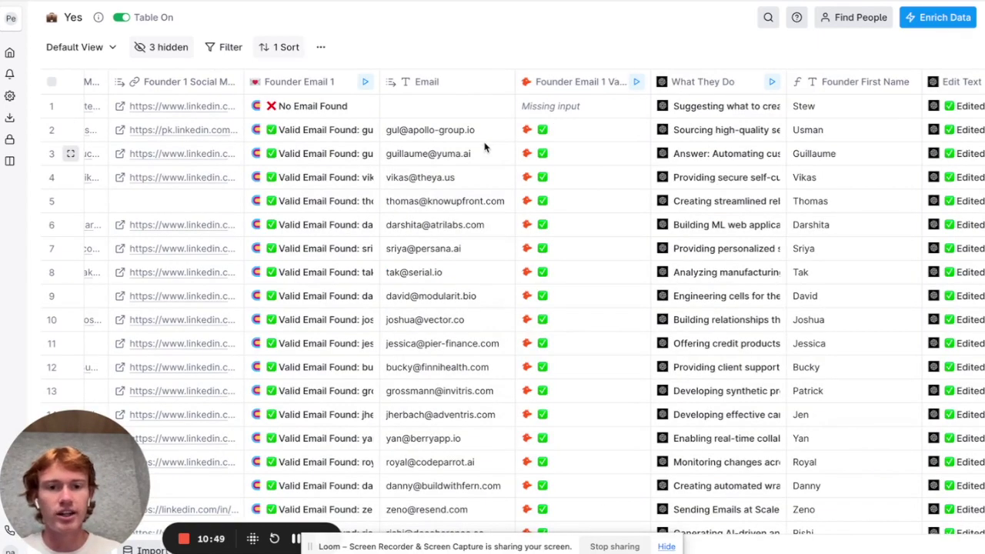
pyautogui.click(565, 91)
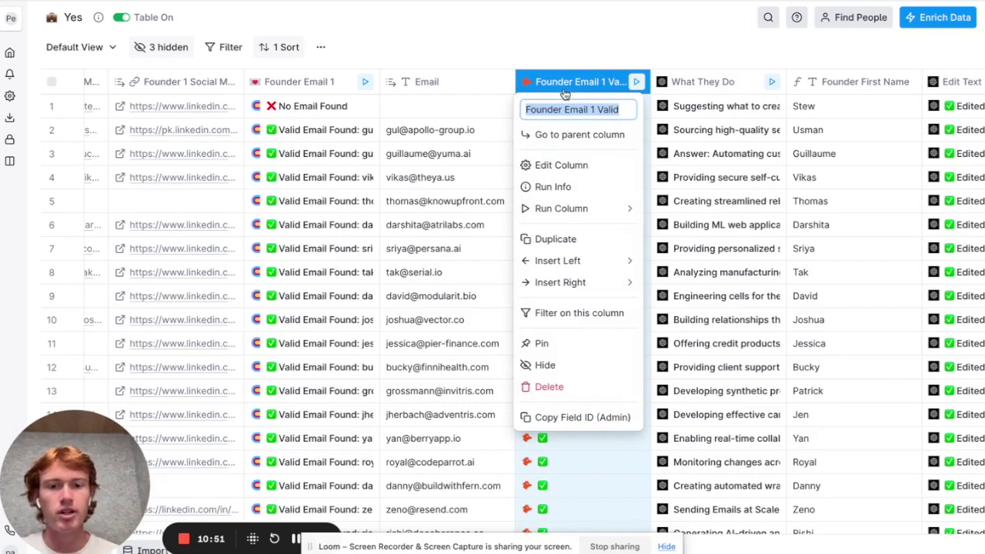
pyautogui.press('Escape')
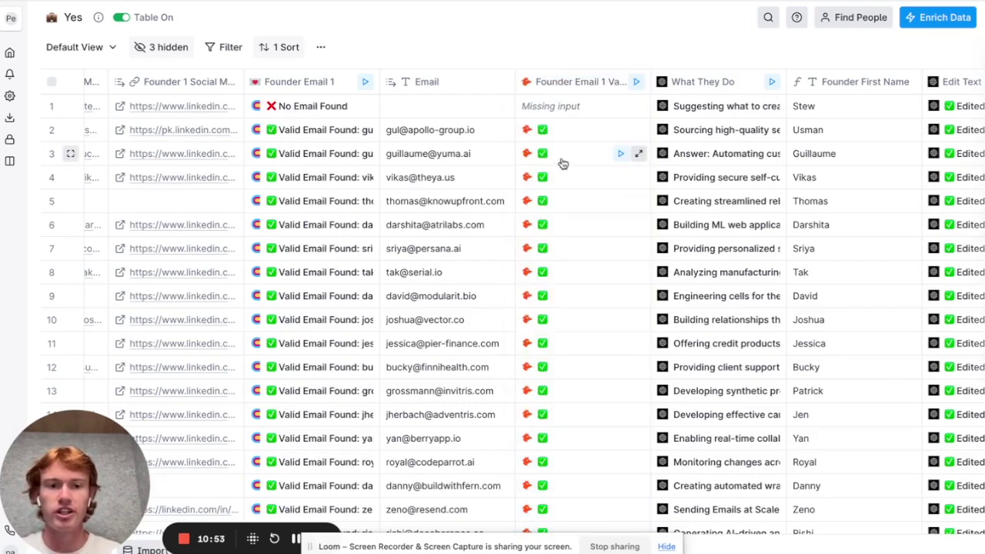
pyautogui.click(562, 162)
pyautogui.click(958, 65)
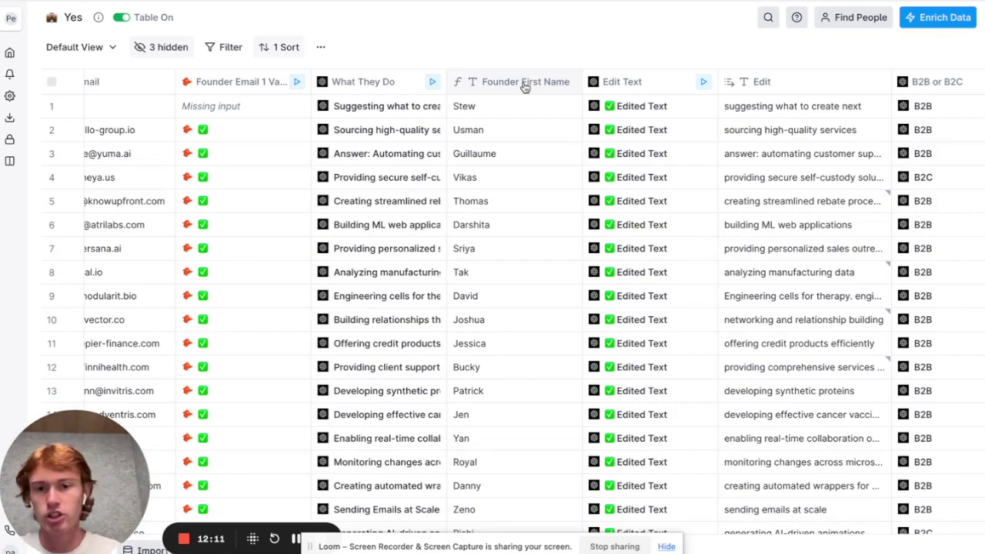
# Step: Read the What They Do column's OpenAI prompt through to the Descr input, leaving its settings unchanged
pyautogui.click(378, 81)
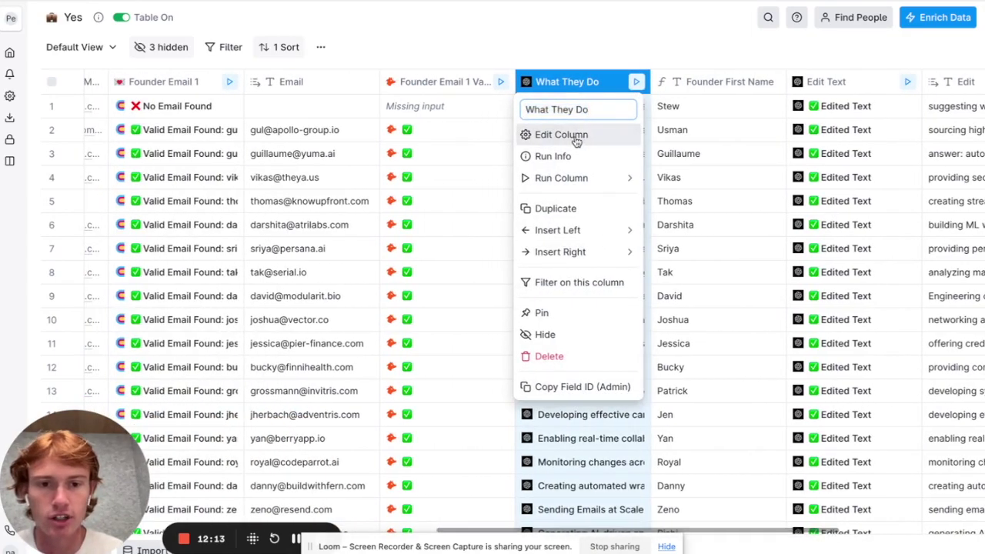
pyautogui.click(577, 139)
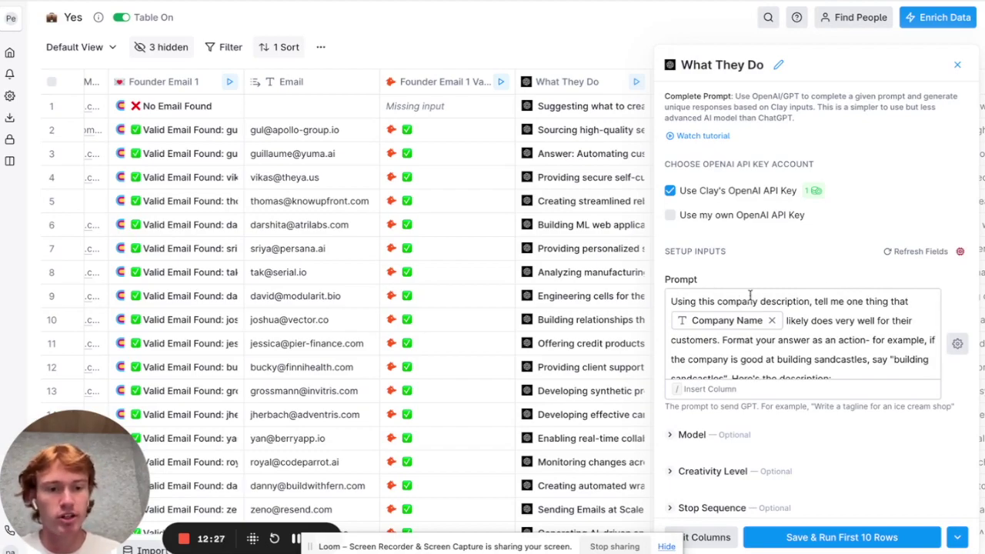
pyautogui.moveTo(780, 329)
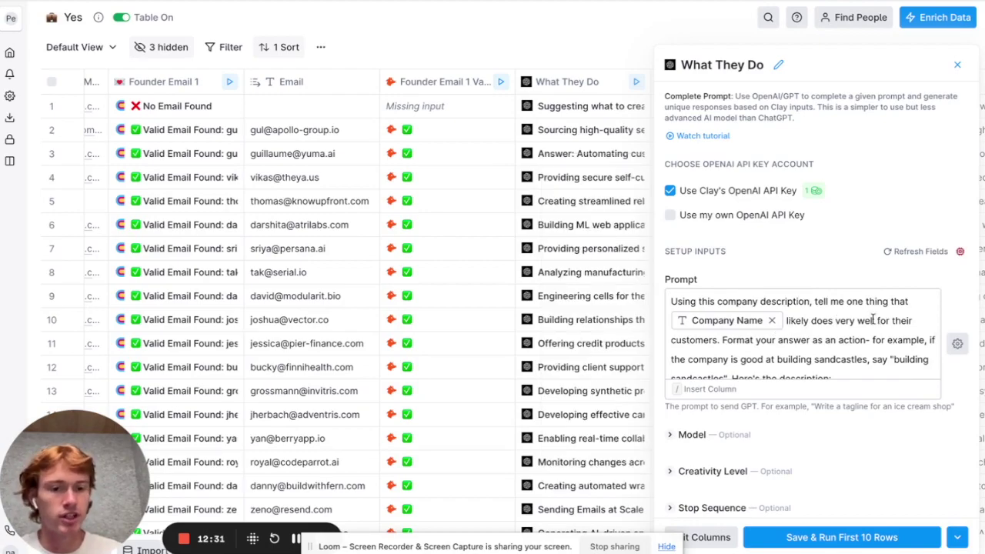
pyautogui.scroll(-1, 823, 331)
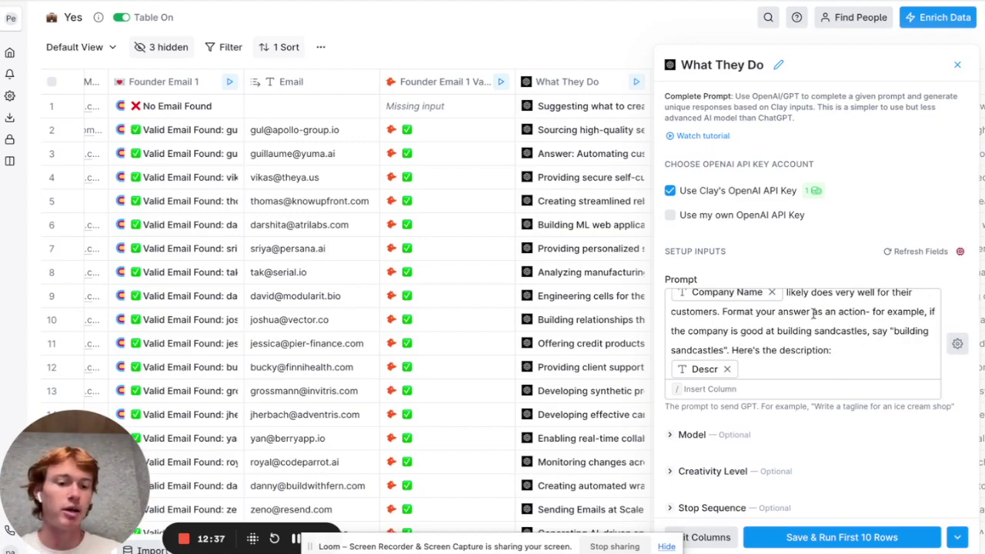
pyautogui.click(957, 64)
# Step: Look through the Founder First Name, Edit Text, Edit and B2B or B2C columns across the table's rows
pyautogui.hscroll(5, 577, 178)
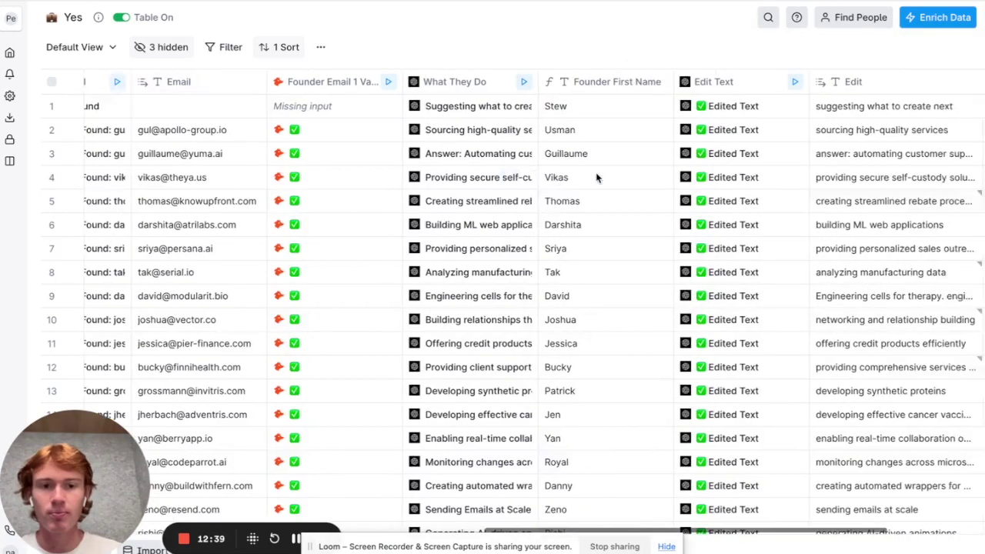
pyautogui.hscroll(2, 539, 178)
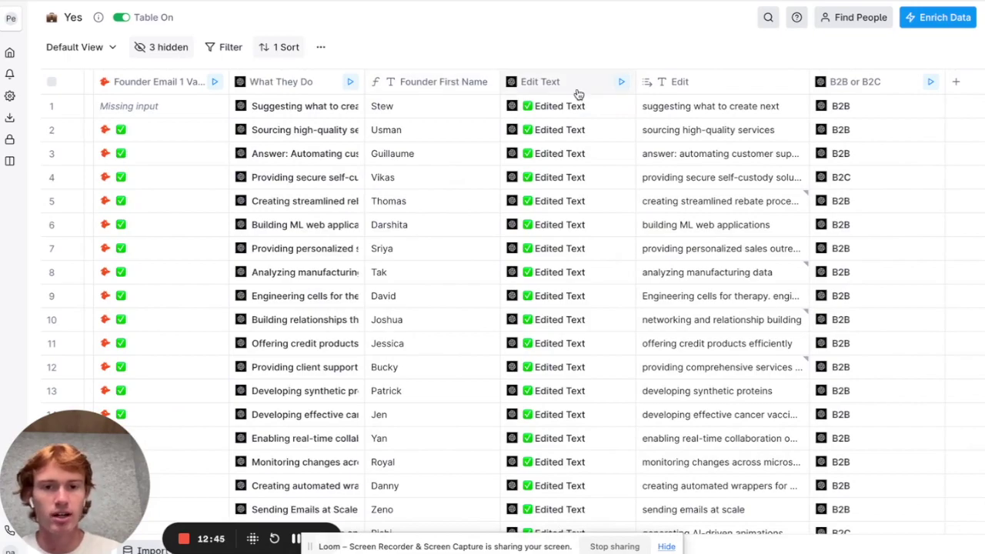
pyautogui.hscroll(1, 578, 80)
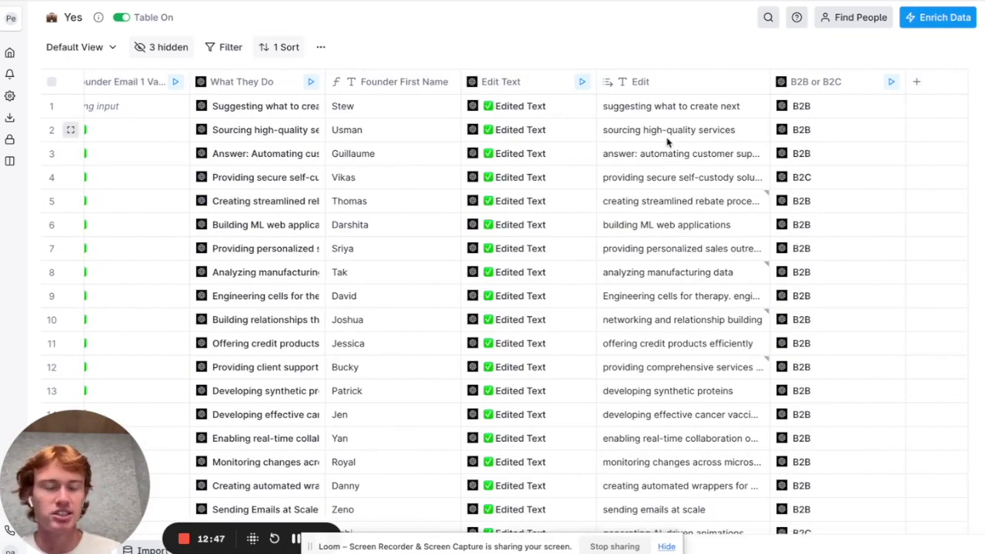
pyautogui.scroll(-5, 833, 354)
pyautogui.scroll(-2, 832, 354)
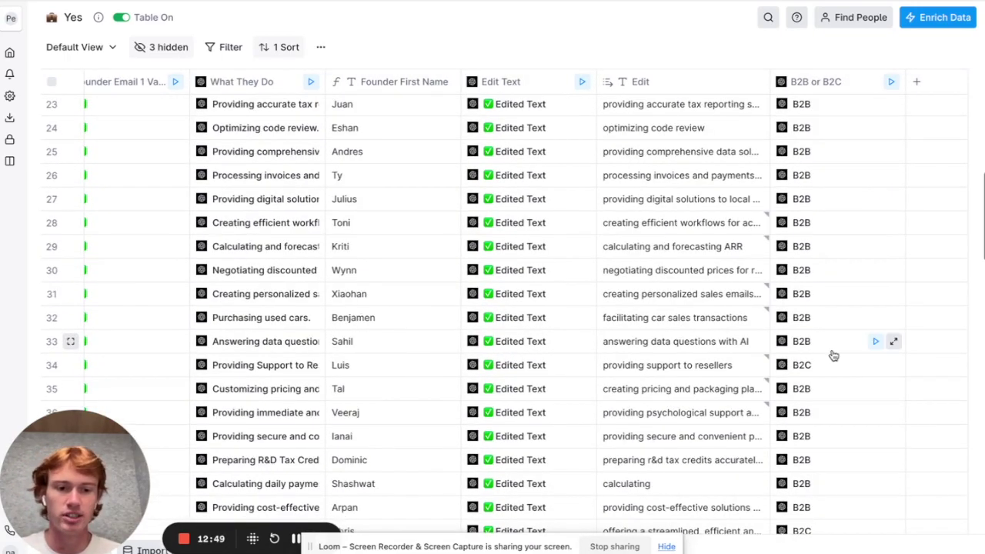
pyautogui.scroll(7, 833, 354)
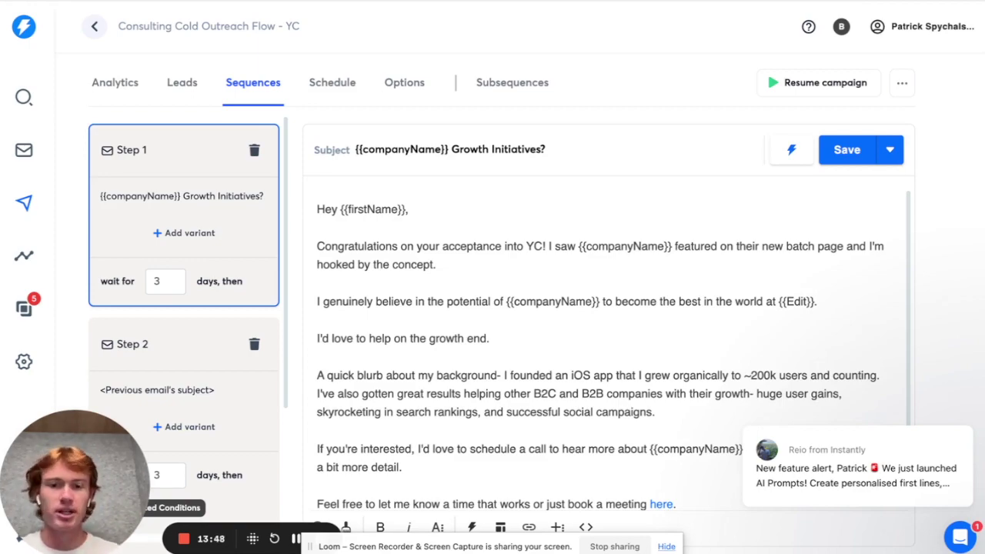
# Step: Read the Step 1 email of the Consulting Cold Outreach Flow - YC campaign in Instantly, including its variables
pyautogui.scroll(-1, 397, 194)
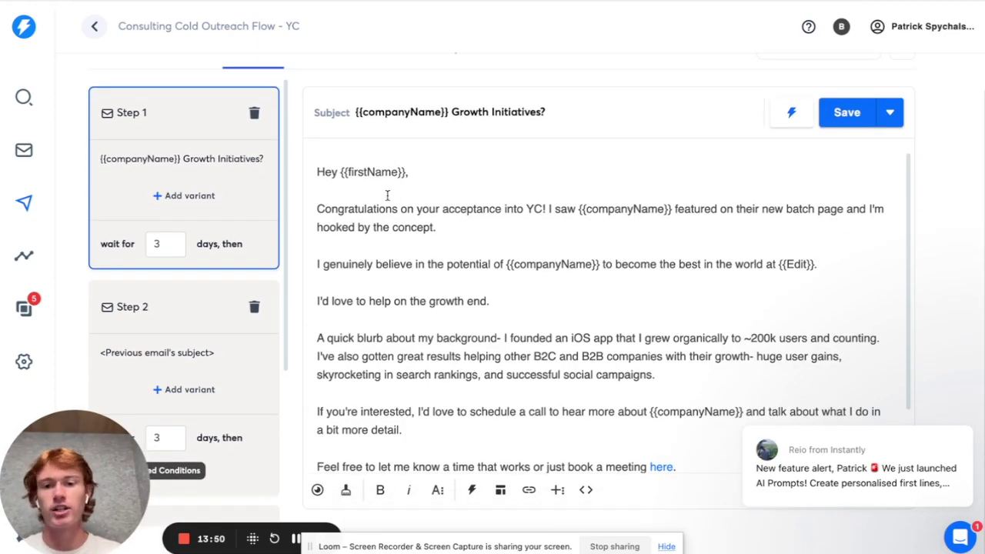
pyautogui.scroll(-1, 390, 207)
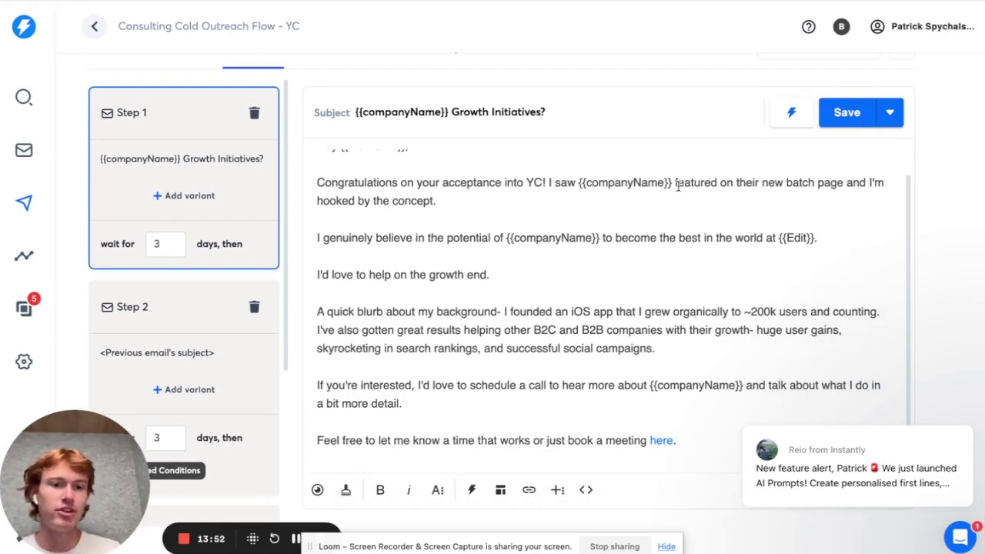
pyautogui.scroll(-1, 347, 231)
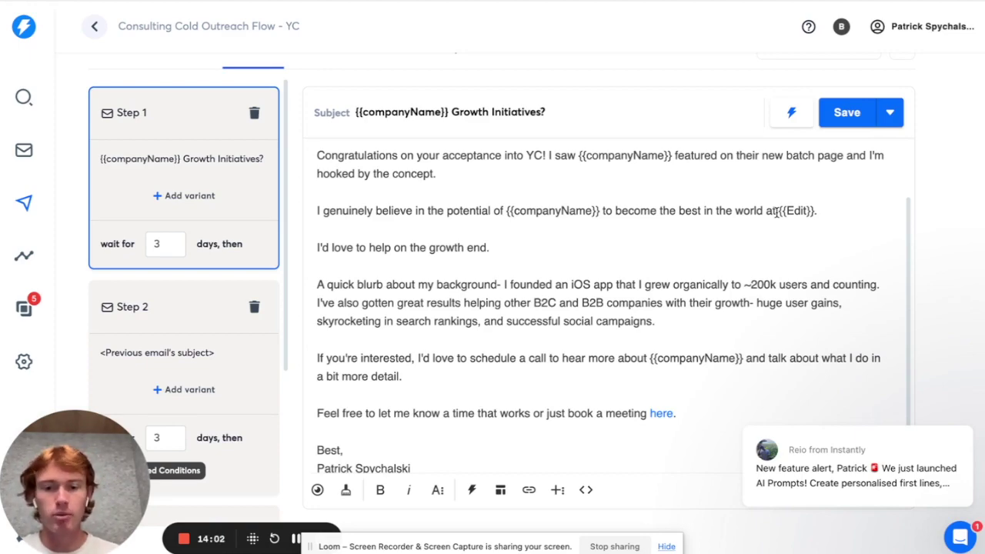
pyautogui.scroll(-1, 744, 238)
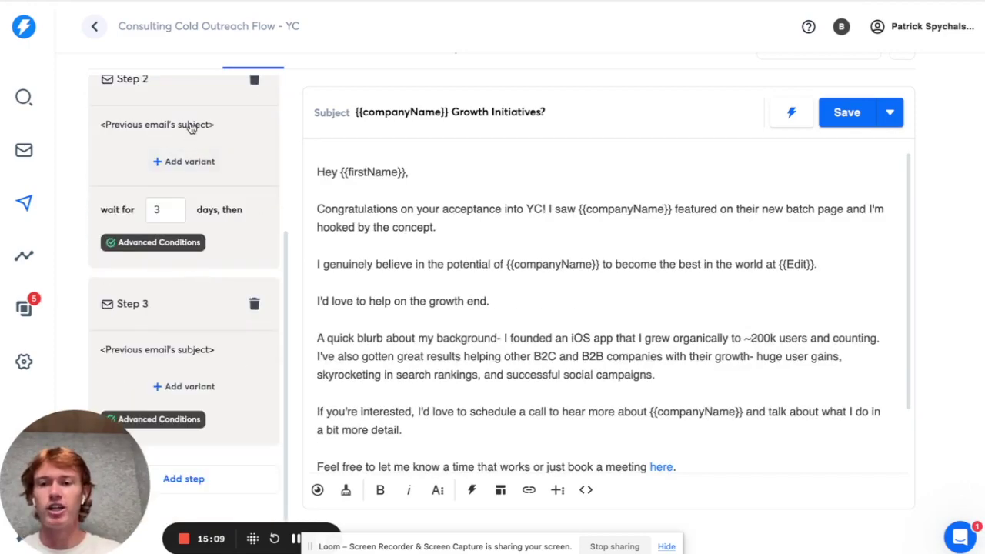
# Step: Read the follow-up emails in Step 2 and Step 3 of the outreach sequence
pyautogui.click(192, 127)
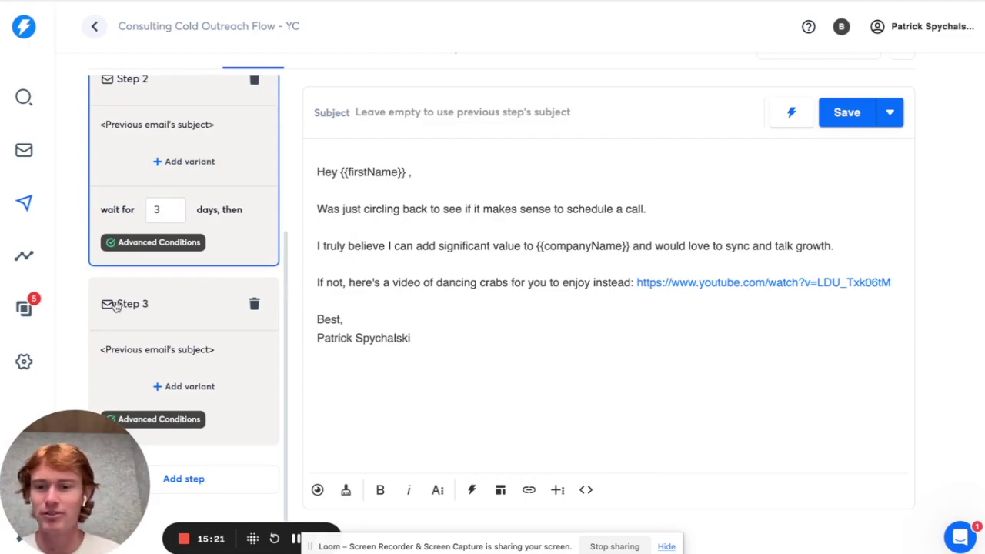
pyautogui.click(154, 335)
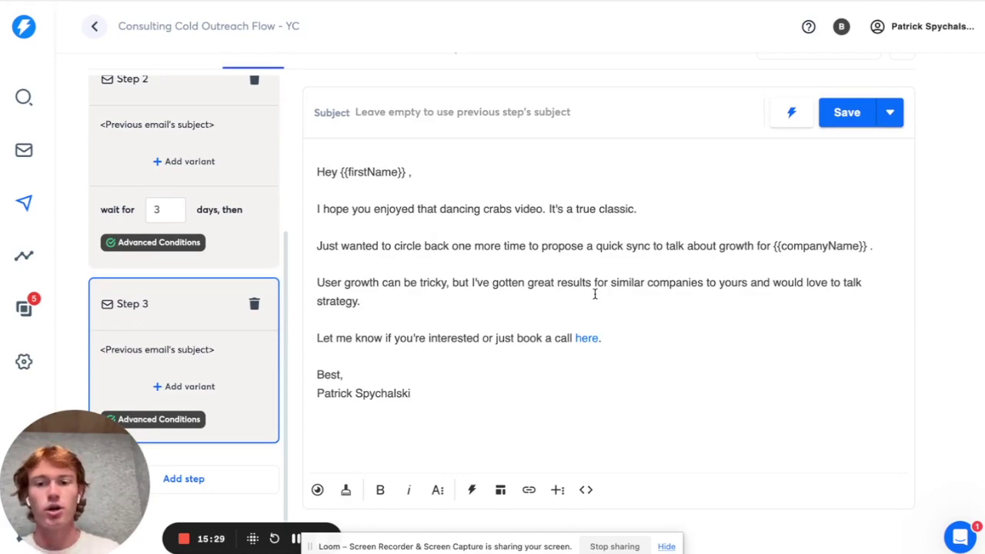
pyautogui.scroll(3, 251, 237)
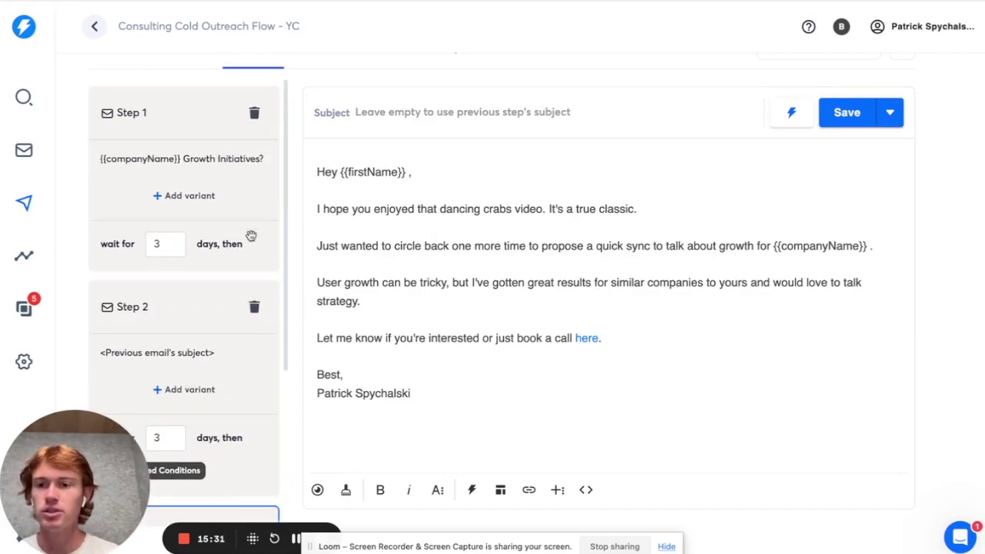